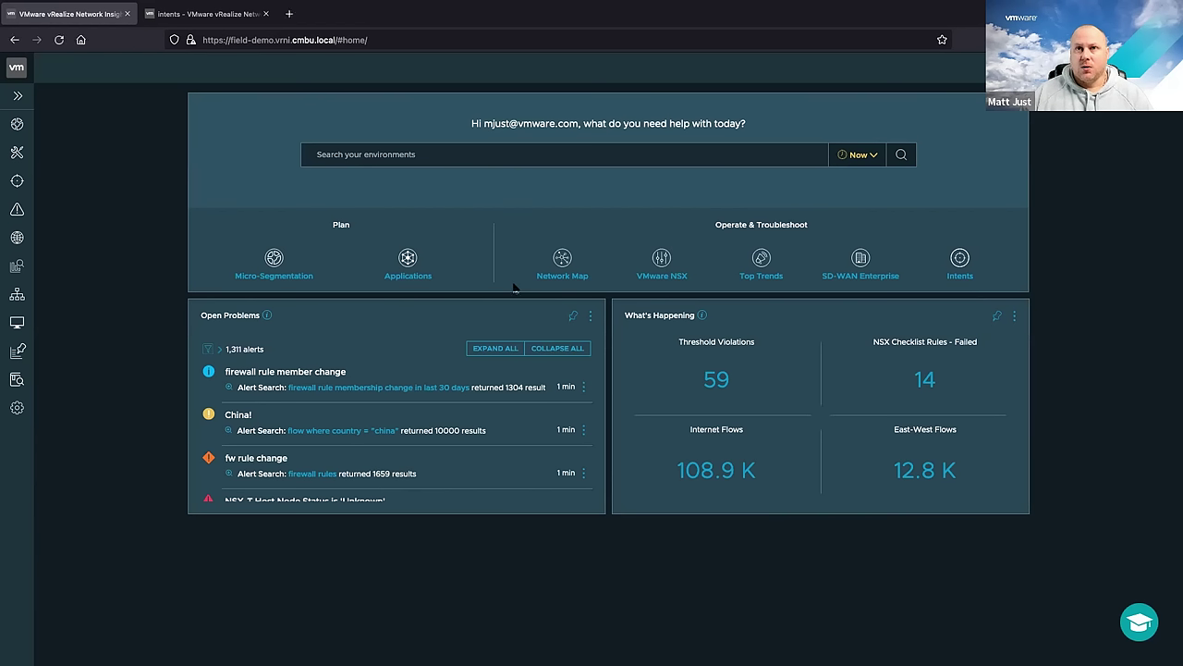
Open the Network Map and examine the host groups in the topology and the extended legend of entity types
click(571, 279)
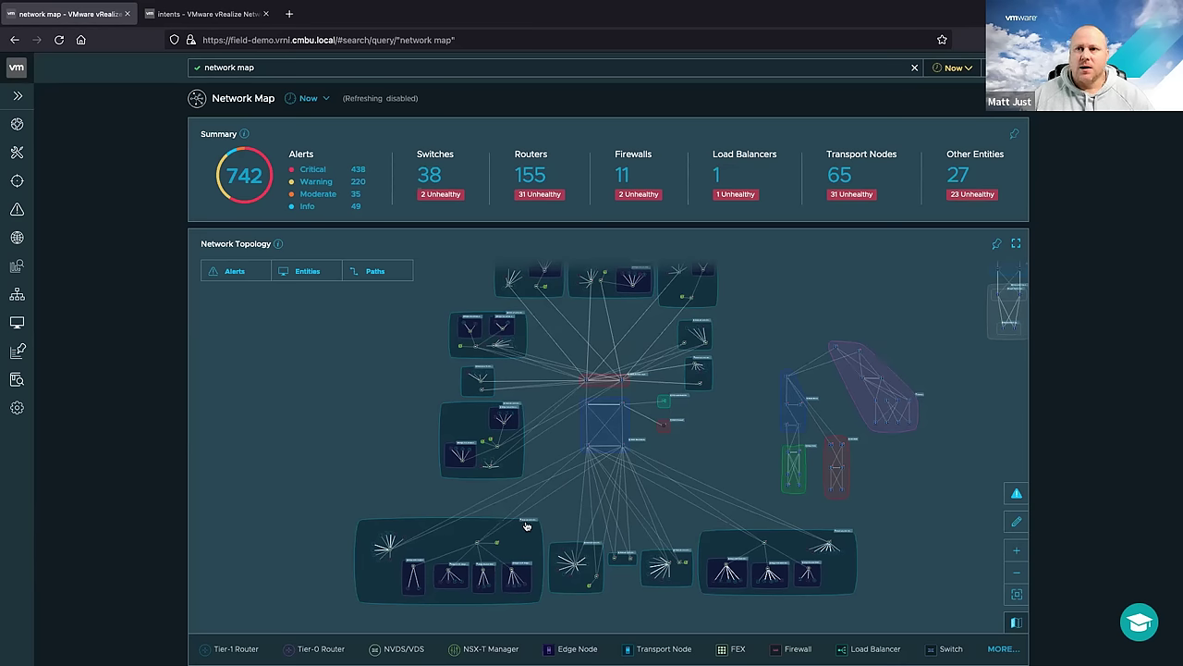
mouse_move(525, 520)
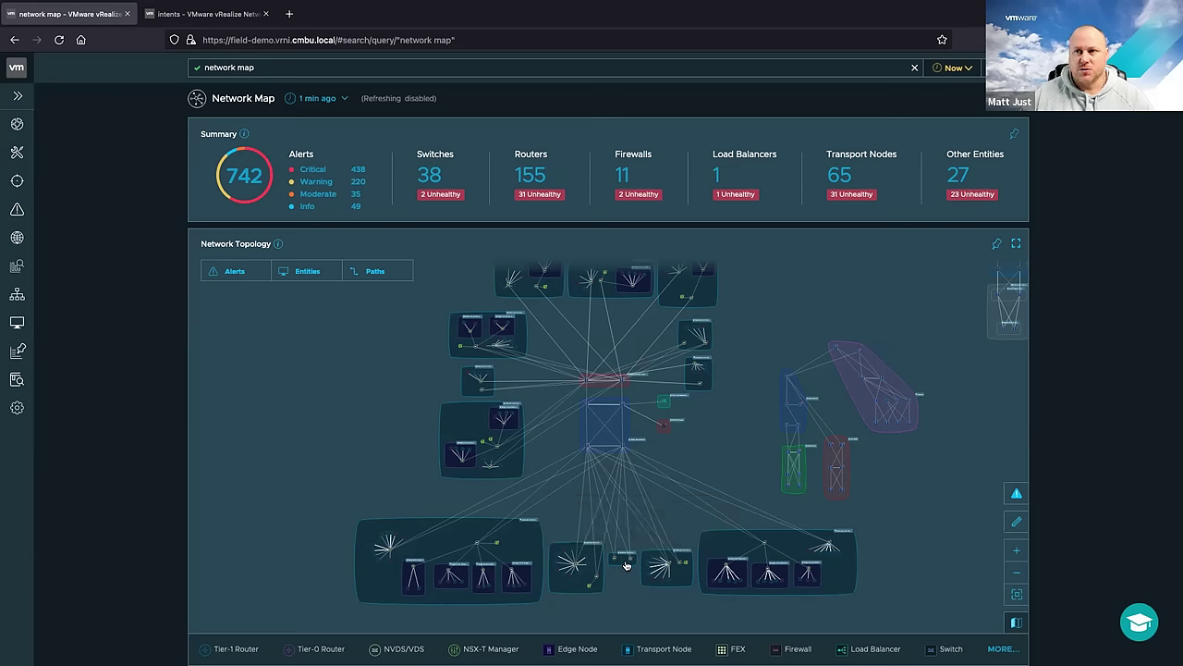
mouse_move(626, 553)
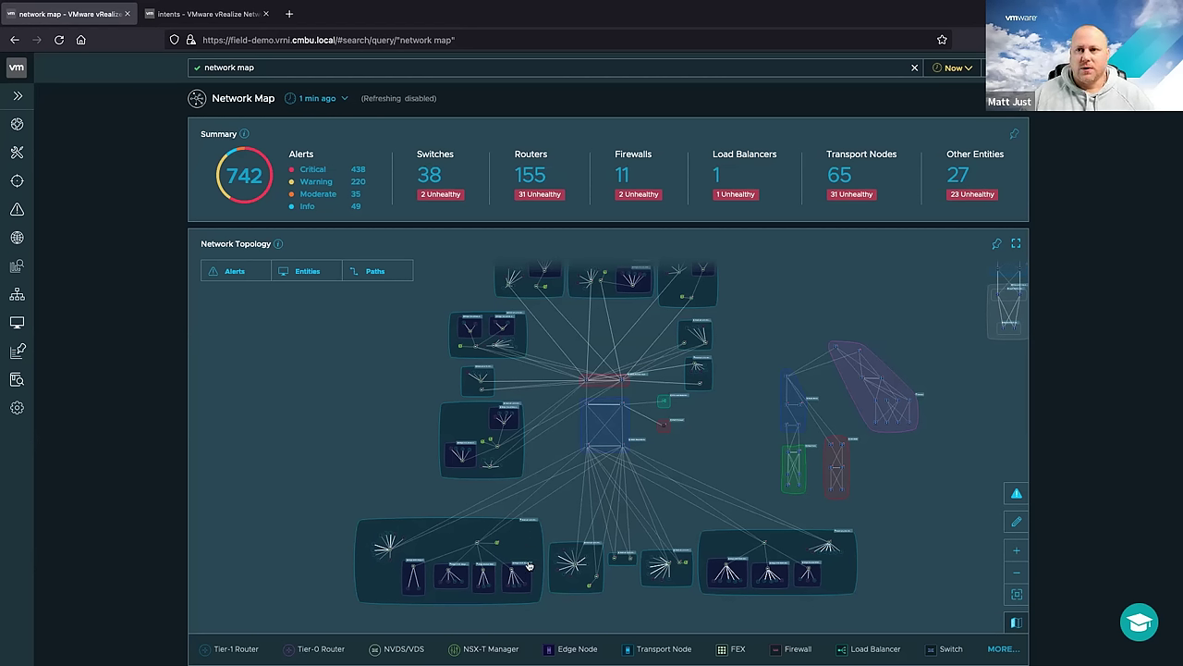
mouse_move(525, 561)
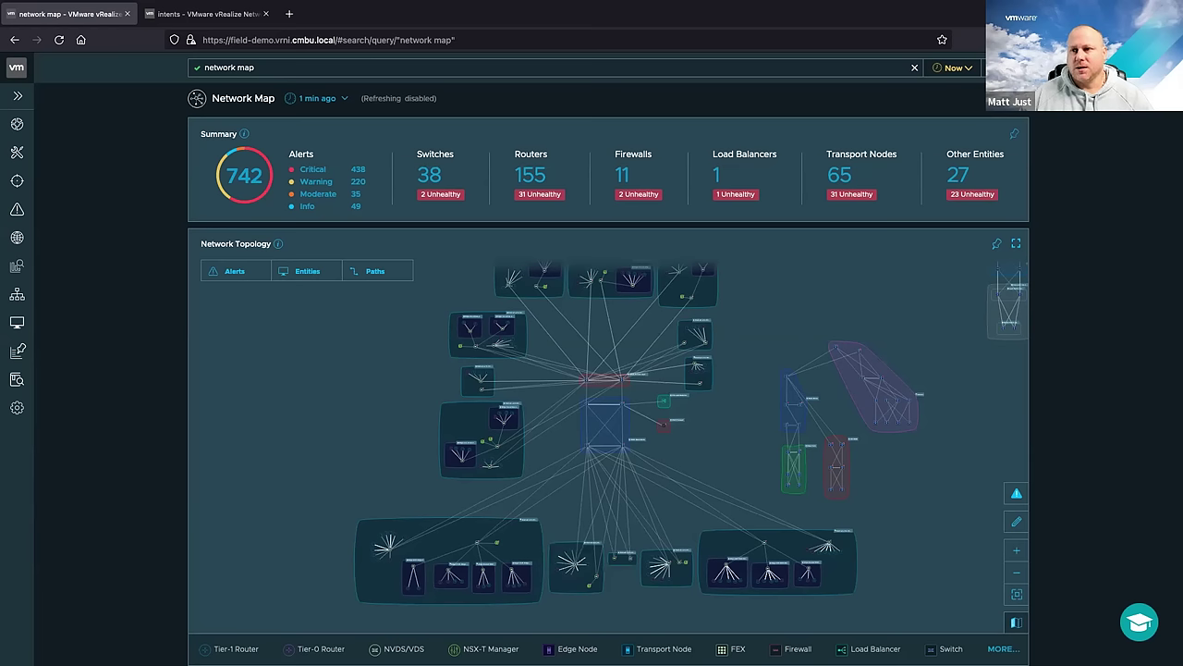
click(1003, 648)
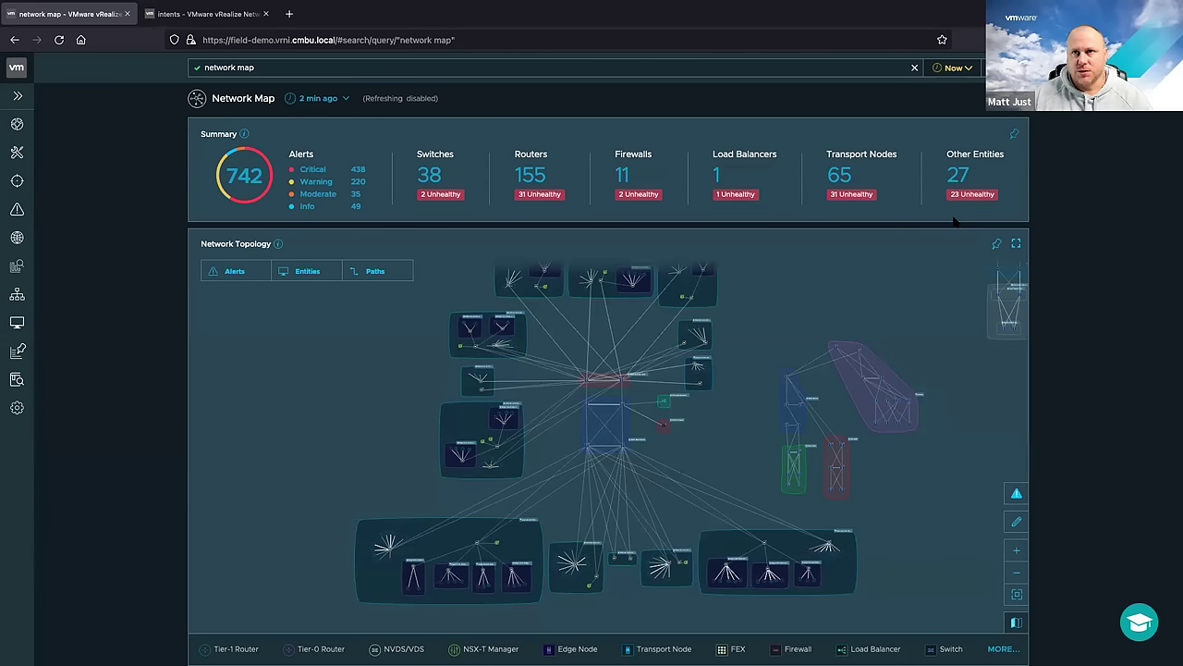
Hide the alert markers on the devices around the WDC Back Bone group and show them again
mouse_move(650, 381)
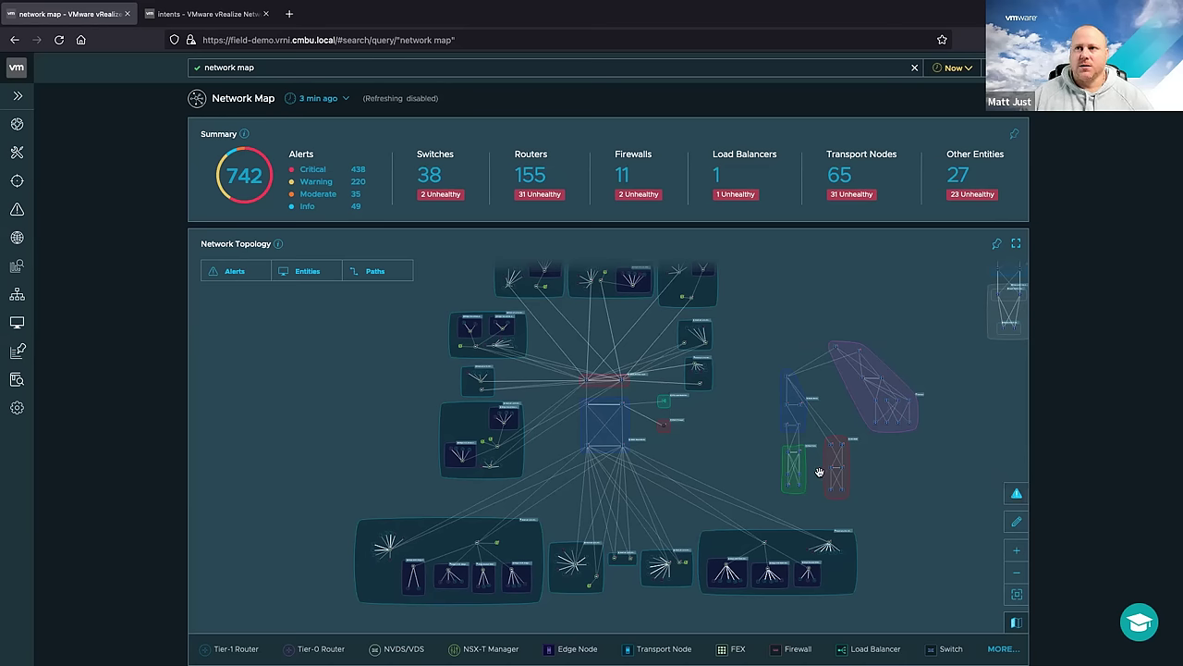
scroll(670, 442, up, 4)
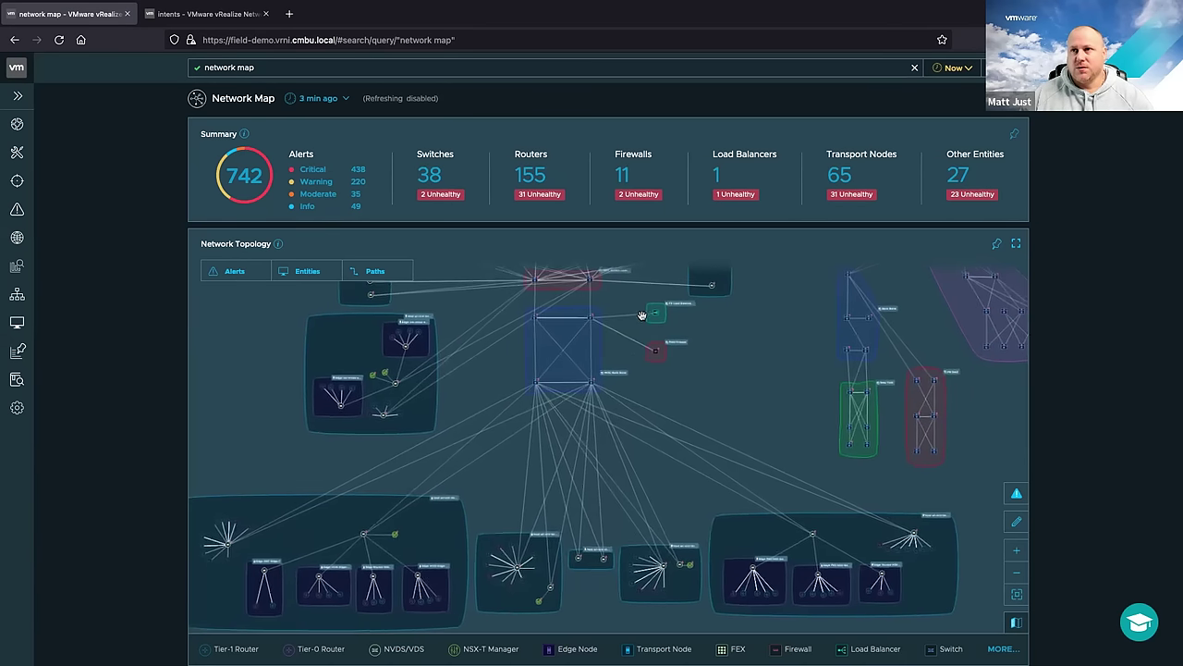
scroll(642, 367, up, 5)
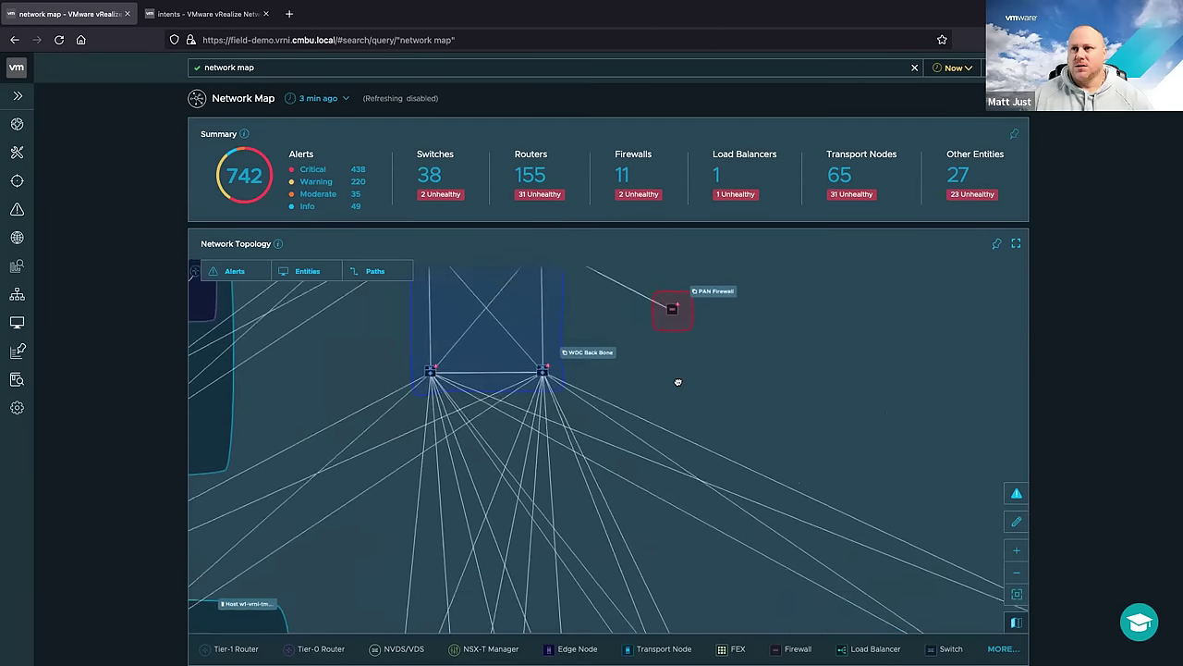
scroll(713, 444, up, 4)
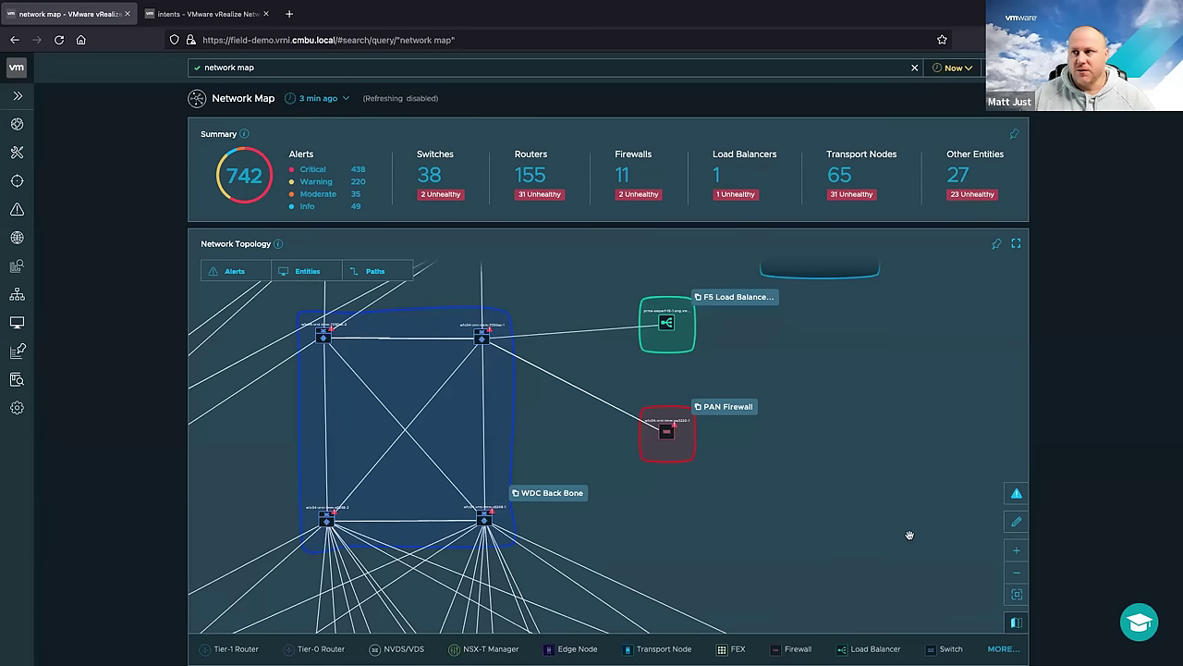
click(1016, 499)
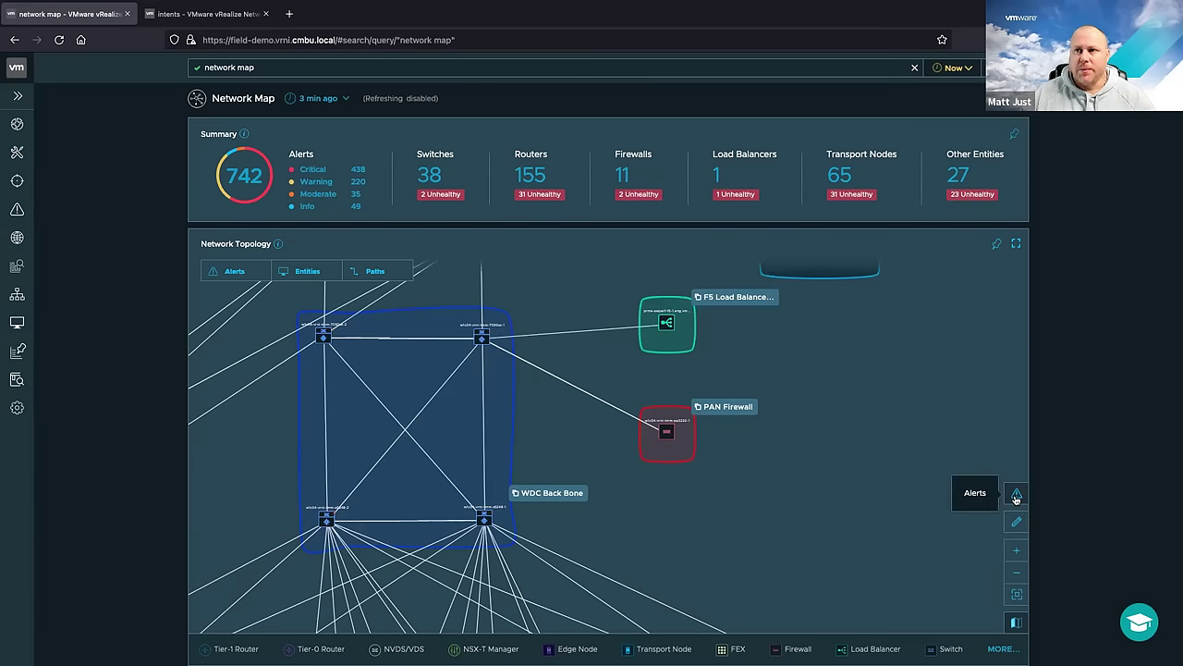
click(1017, 498)
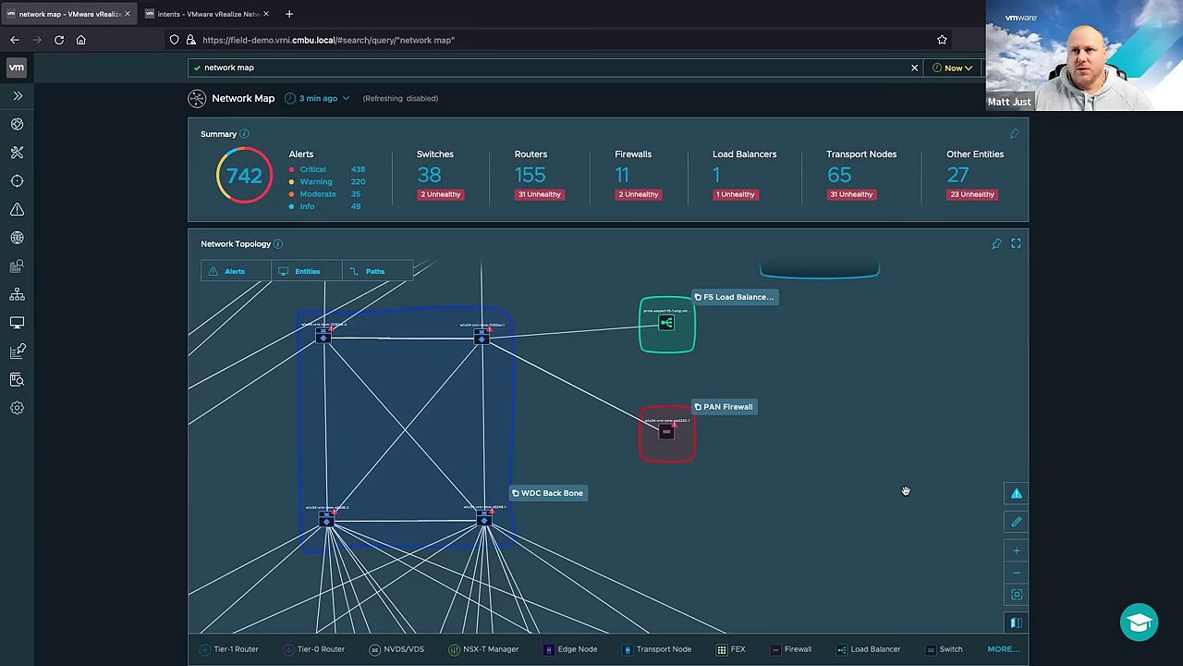
Switch the network topology into edit mode
mouse_move(661, 434)
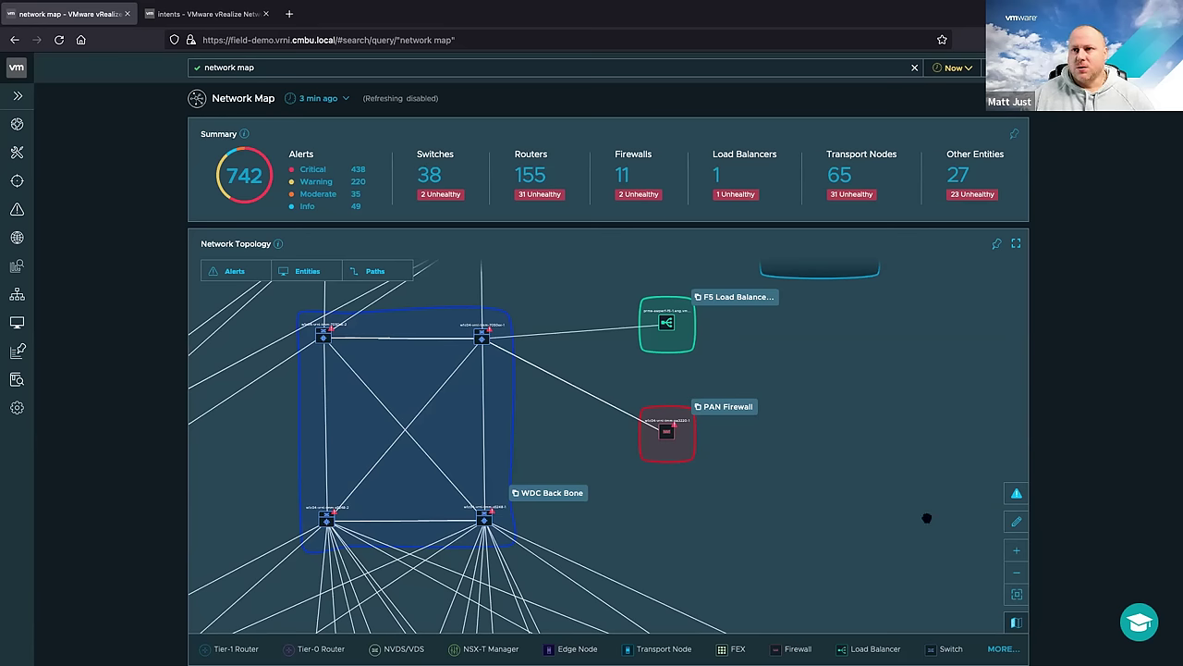
scroll(840, 490, down, 1)
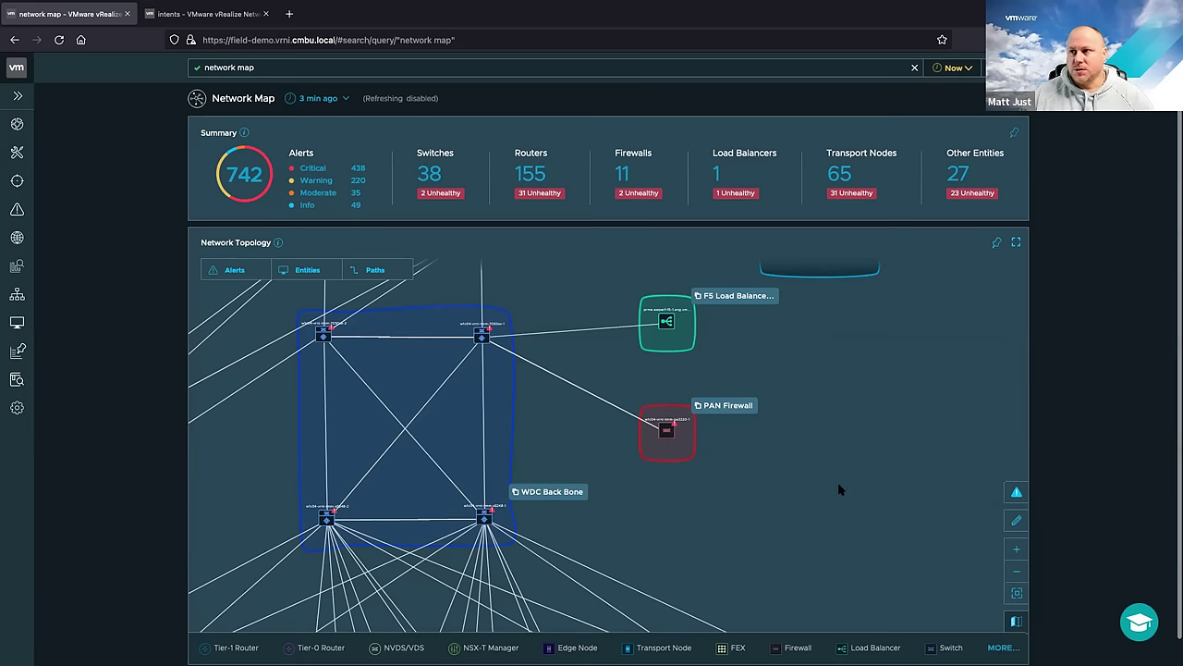
scroll(839, 490, down, 2)
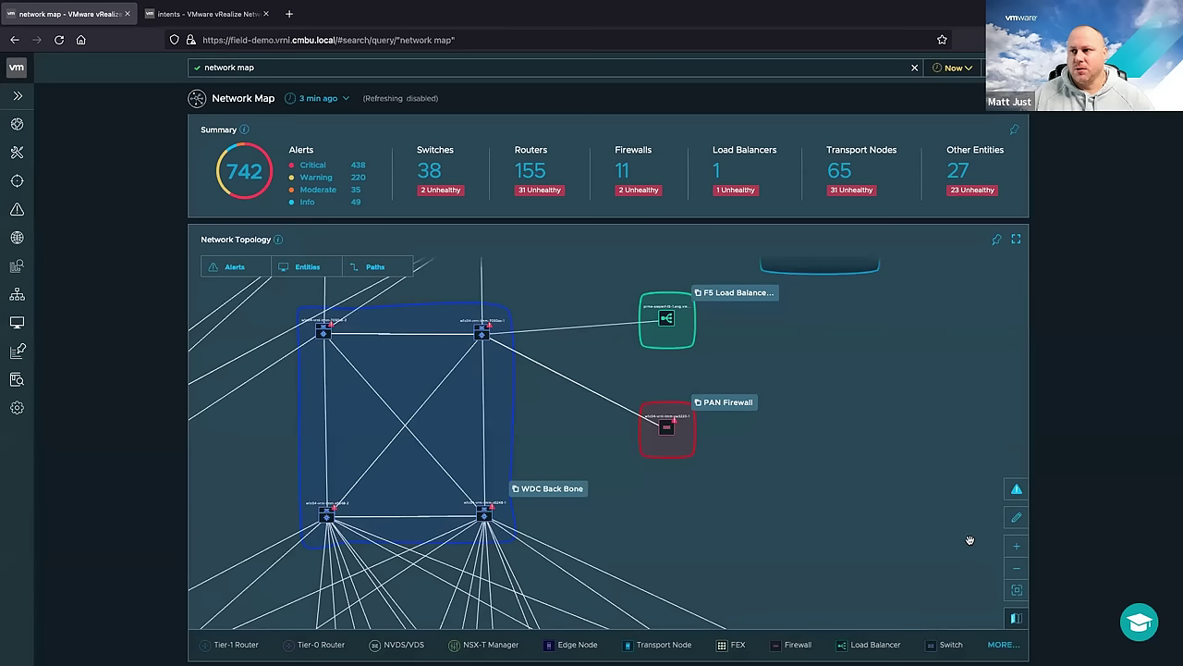
click(1015, 519)
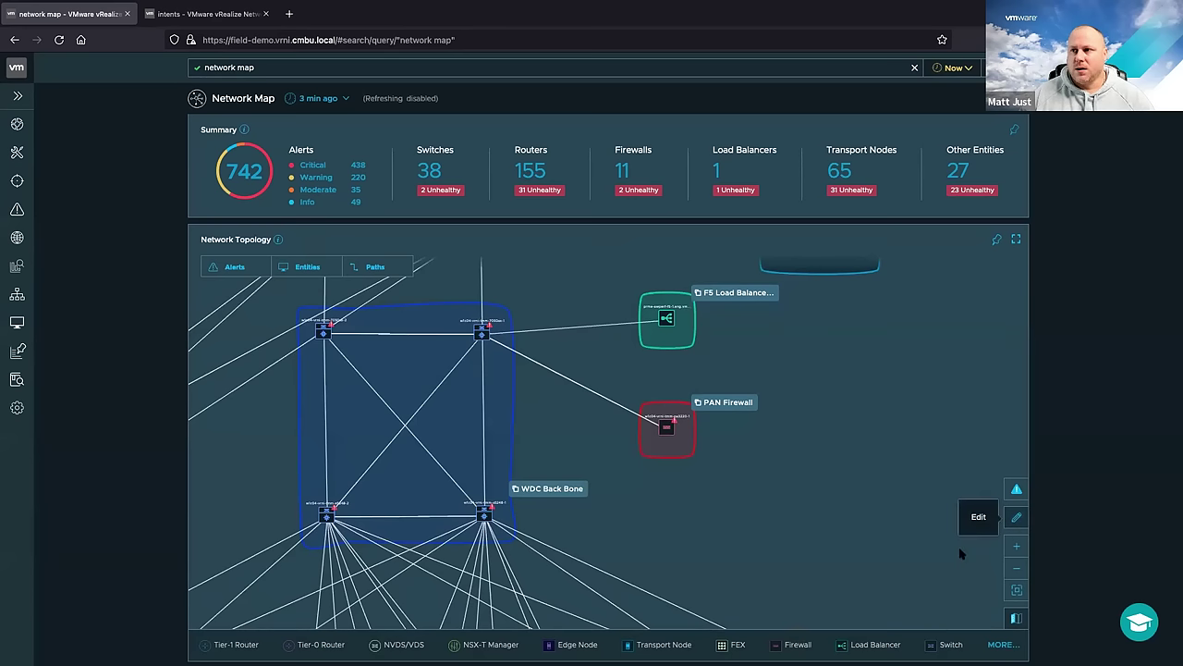
key(Return)
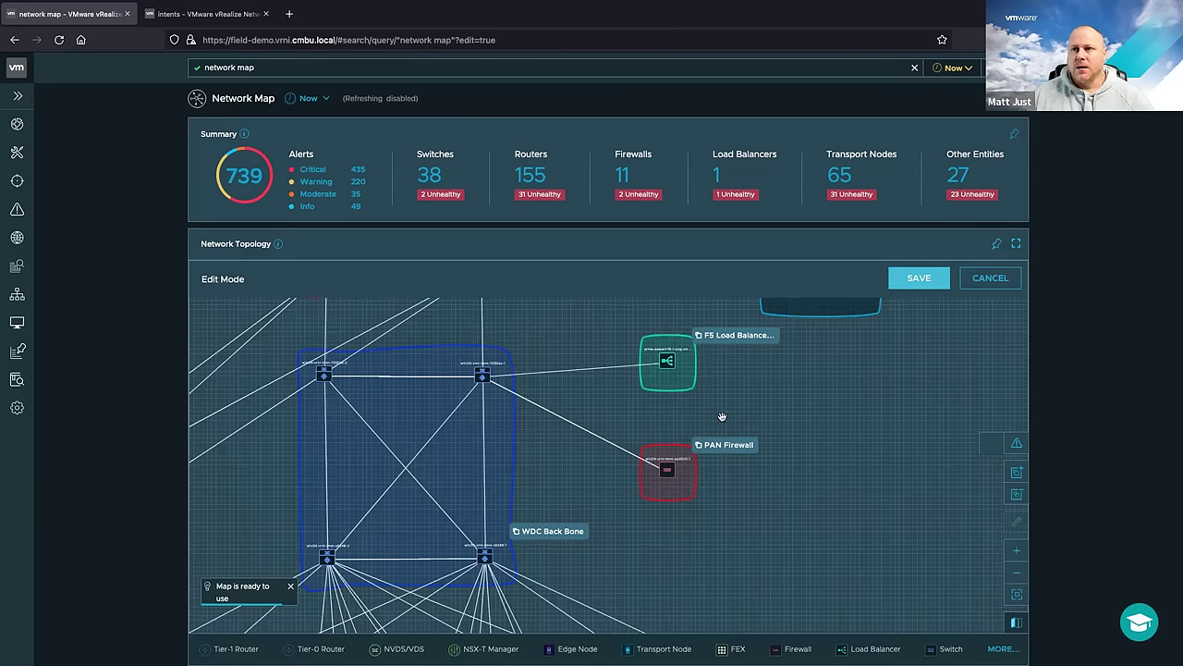
Move the small host group just east of the WDC Access Layer group slightly outward in the topology
scroll(722, 416, down, 3)
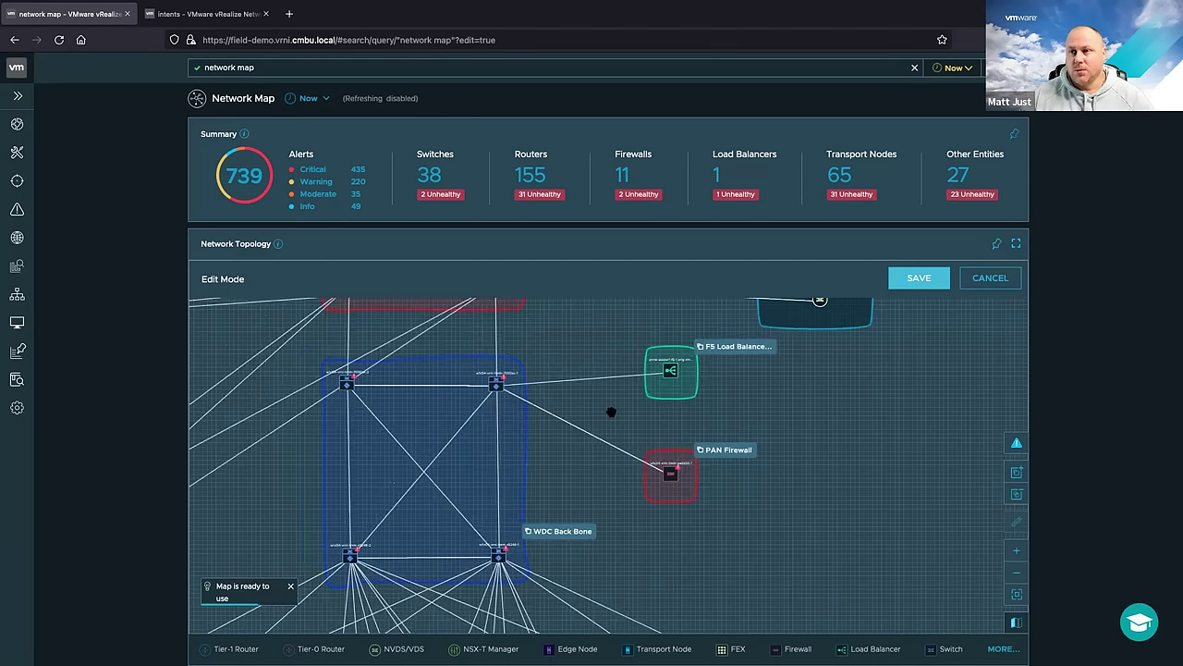
drag(604, 412, 719, 422)
scroll(718, 423, down, 1)
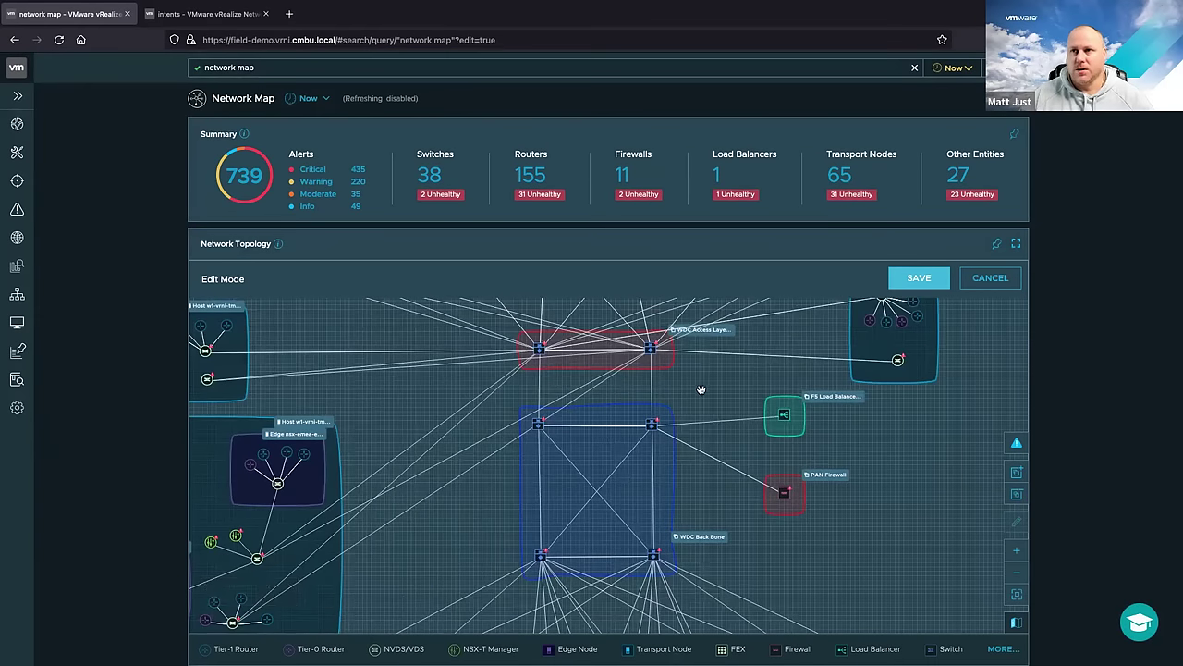
drag(708, 391, 702, 394)
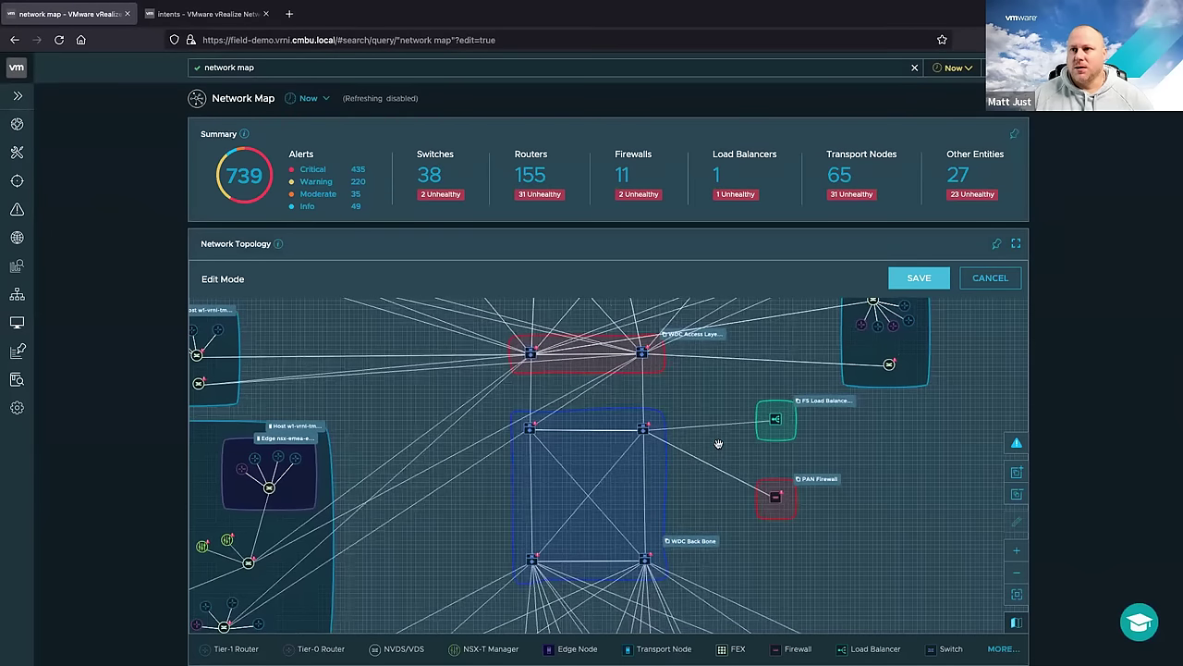
scroll(718, 444, down, 2)
scroll(717, 444, down, 3)
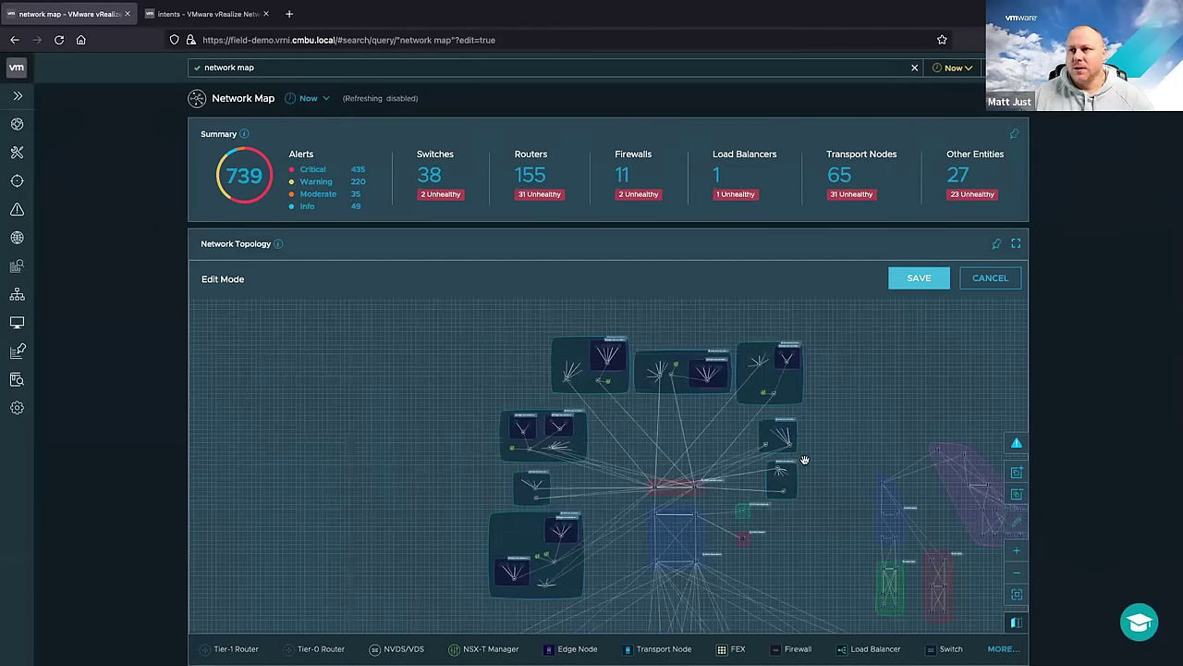
mouse_move(791, 482)
mouse_down()
mouse_move(826, 480)
mouse_move(806, 443)
mouse_move(801, 483)
mouse_up()
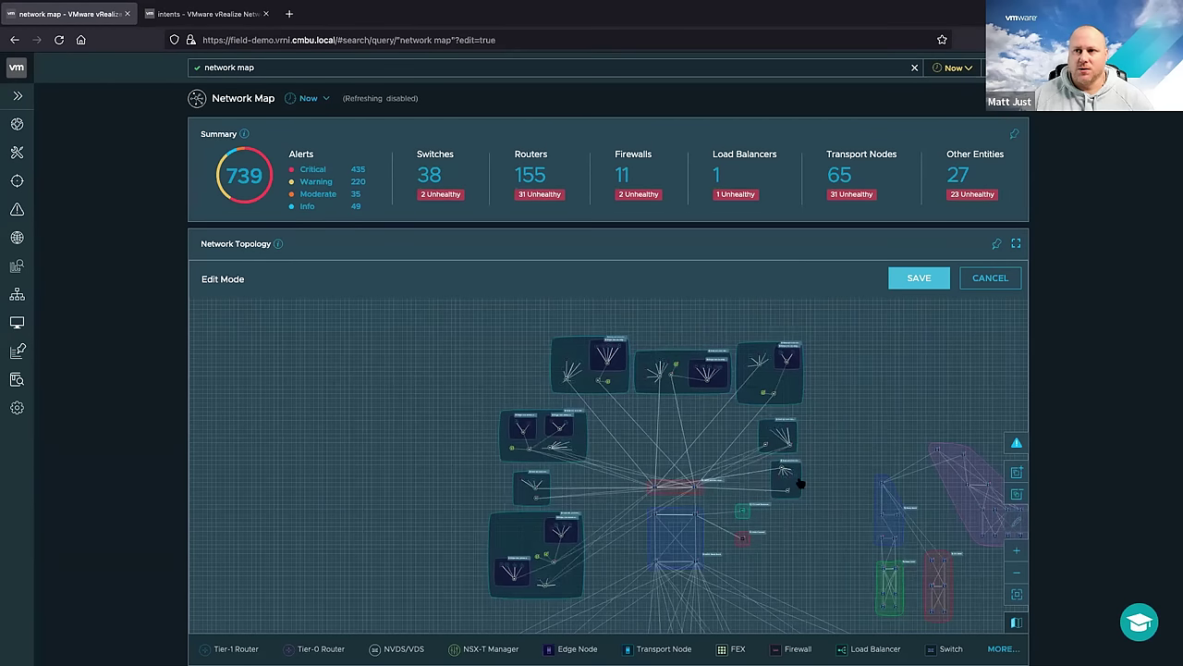
Review the entity and color choices for creating a new map group, and cancel without creating one
click(1018, 472)
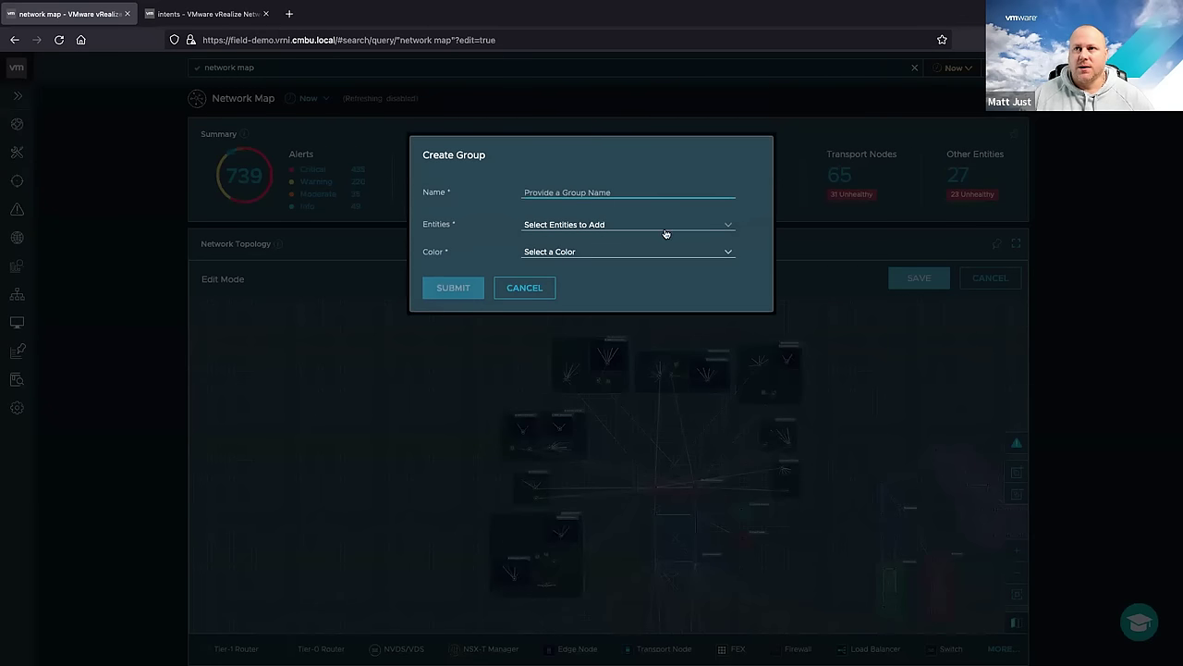
click(658, 224)
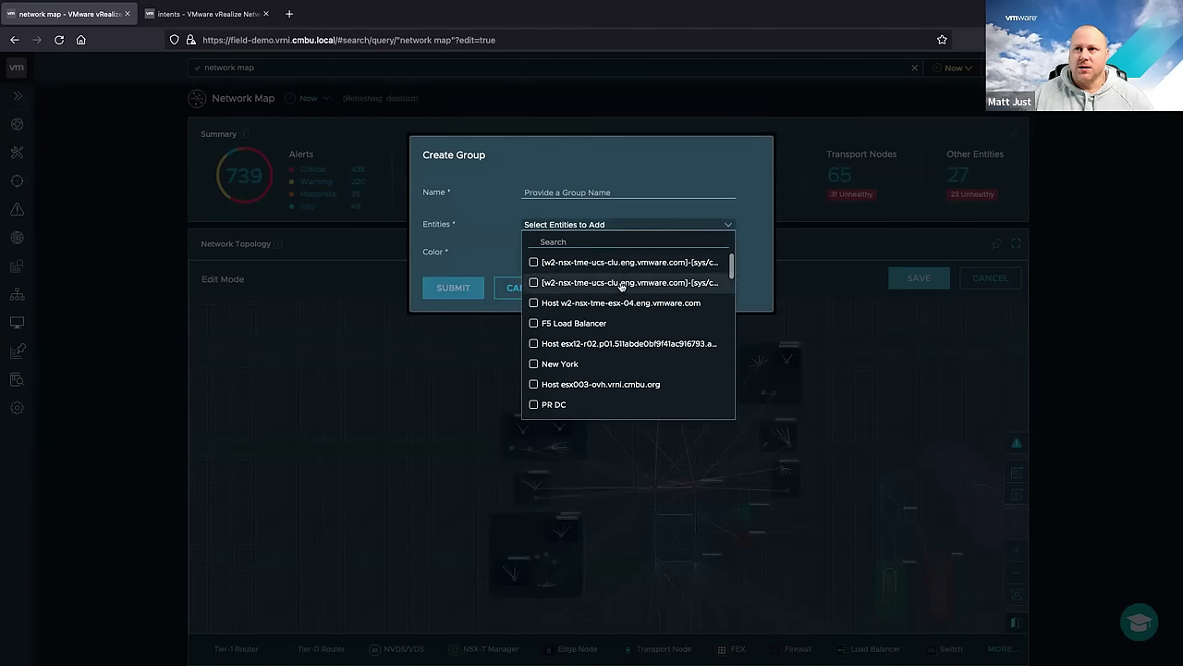
click(486, 240)
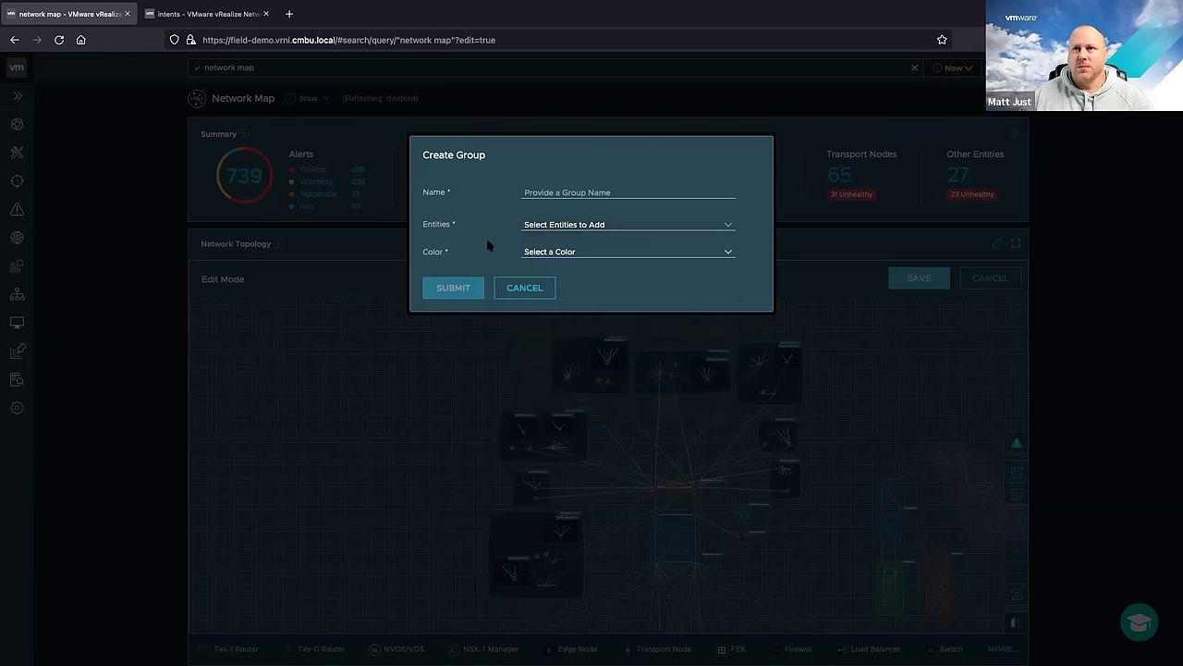
click(531, 253)
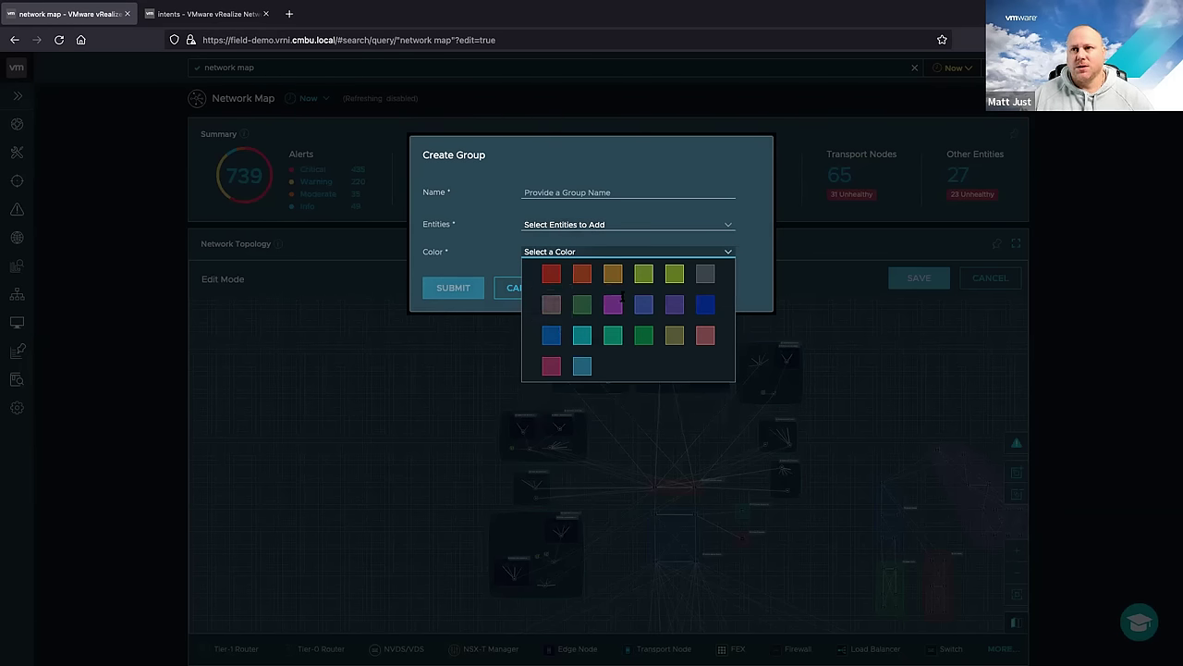
click(474, 242)
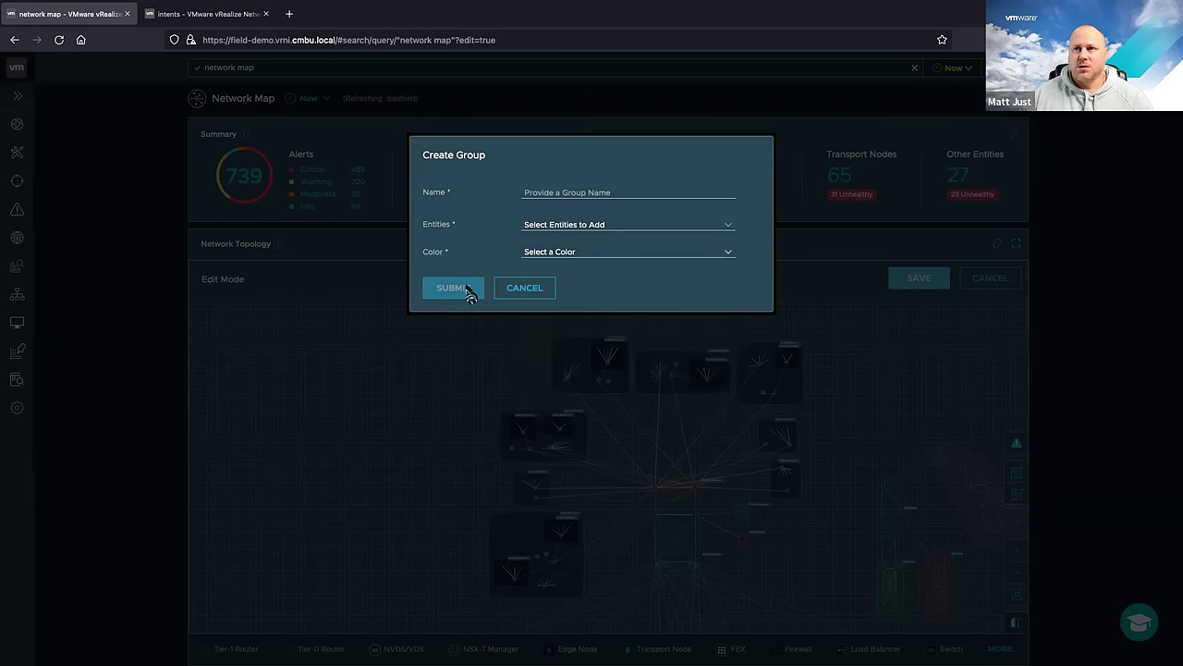
click(510, 289)
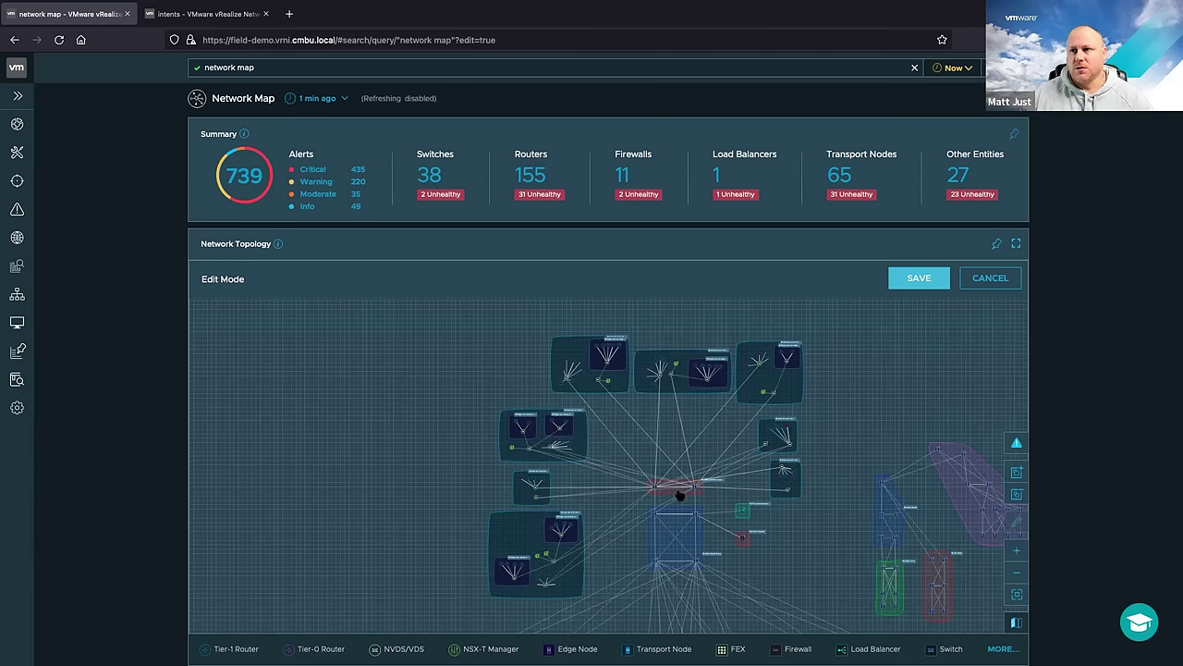
Shift the WDC Access Layer group slightly upward, and cancel the map edits without saving
mouse_move(679, 497)
mouse_down()
mouse_move(652, 487)
mouse_move(678, 481)
mouse_up()
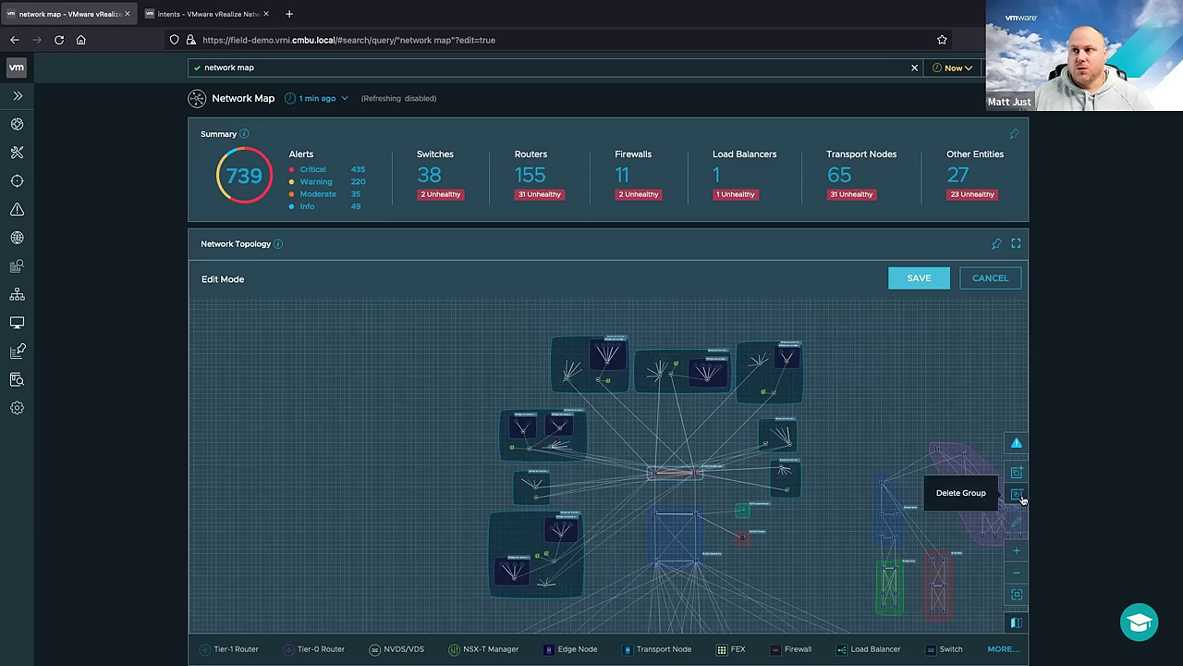
click(988, 277)
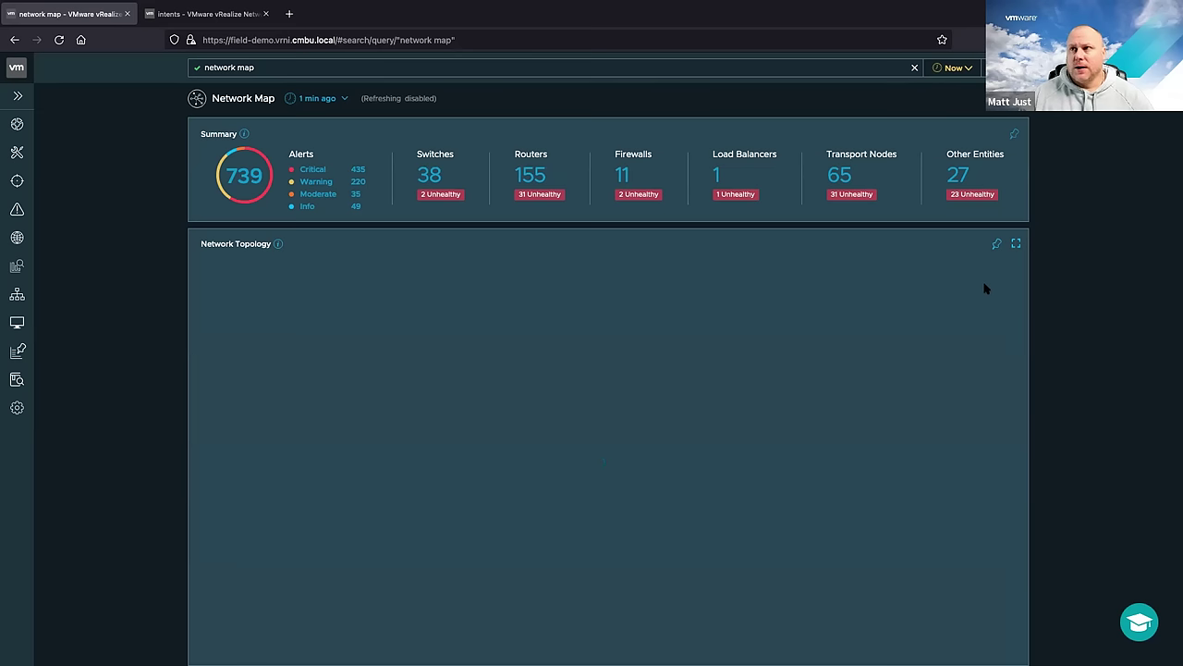
Expand the topology to full screen and show the details of the Cisco Nexus device w1c04-vrni-tmm-9396-2 in the WDC Access Layer group
click(1017, 245)
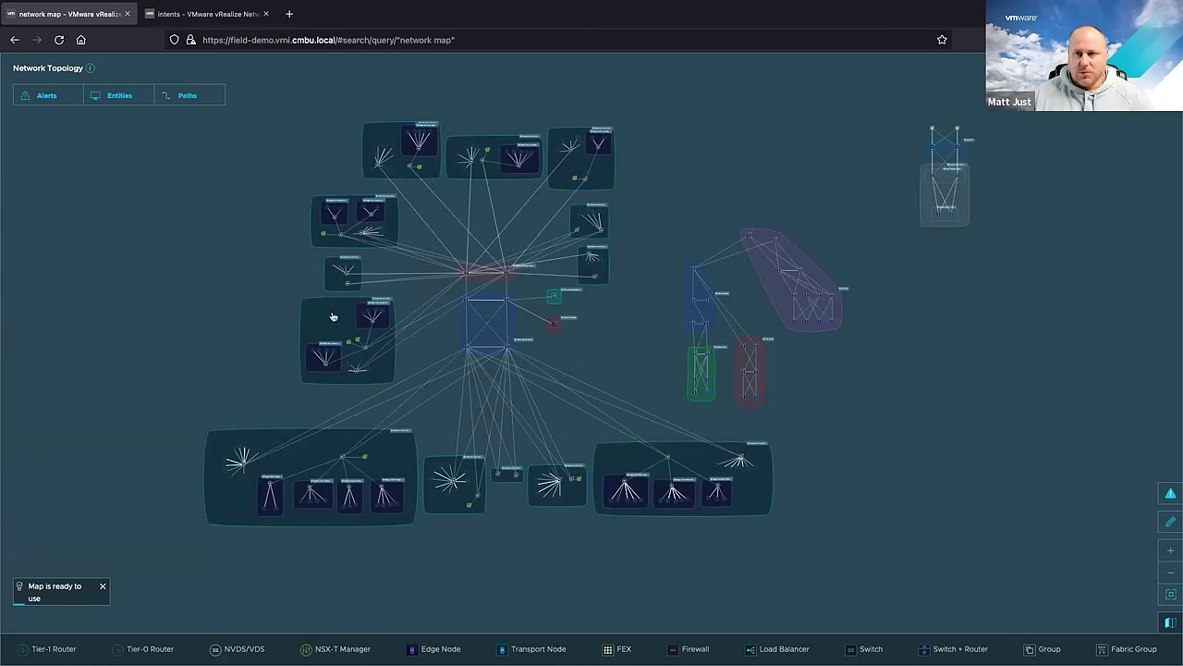
drag(230, 275, 306, 322)
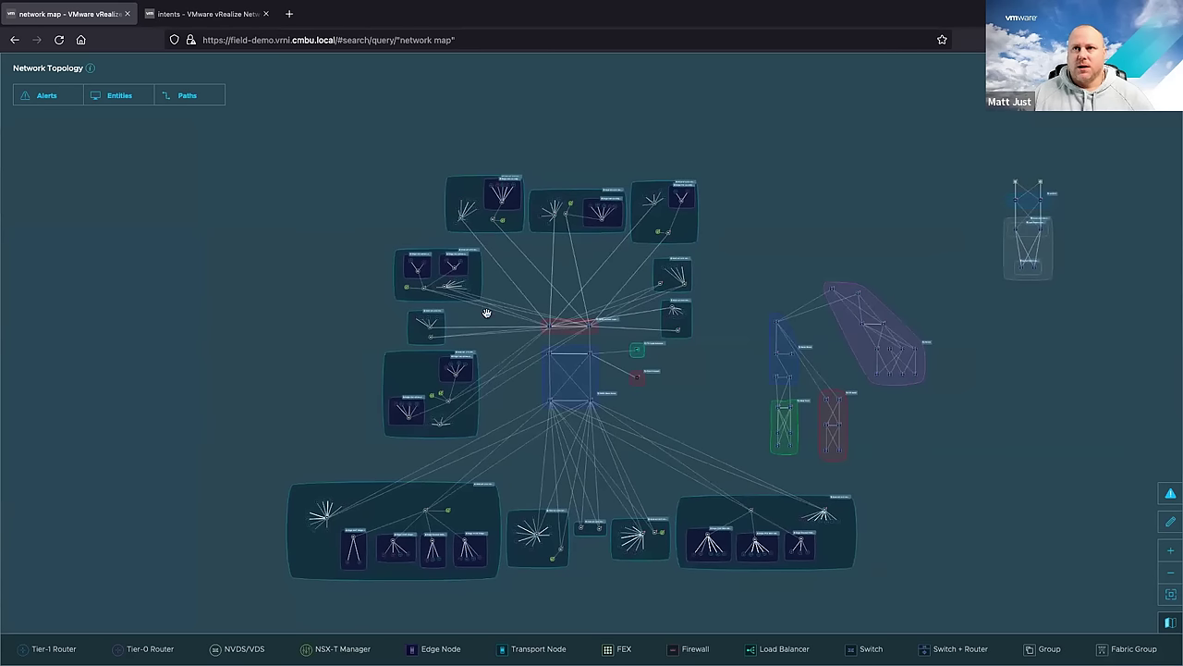
scroll(541, 295, up, 2)
scroll(542, 295, up, 5)
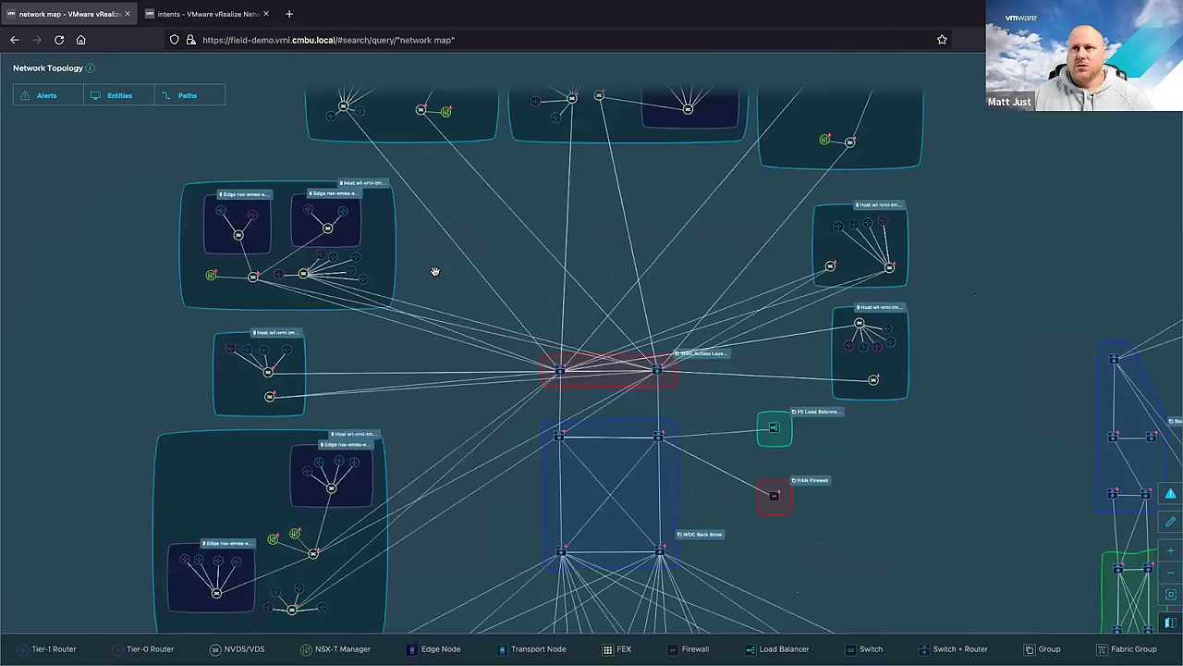
scroll(445, 291, up, 5)
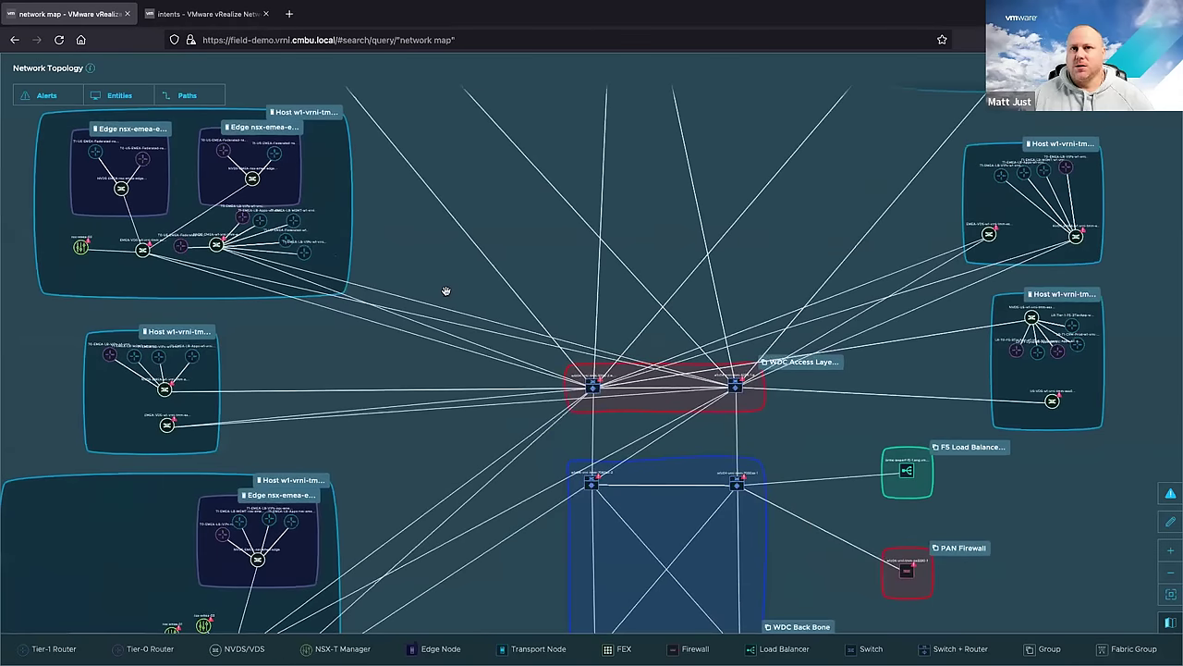
scroll(454, 308, up, 5)
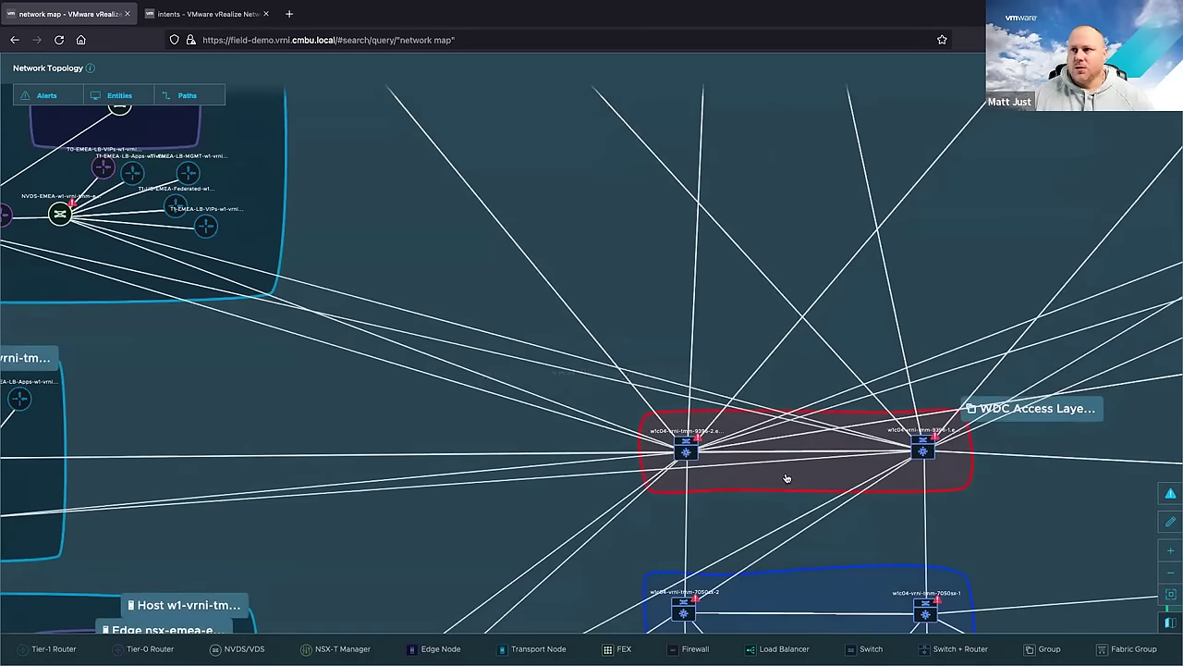
click(691, 453)
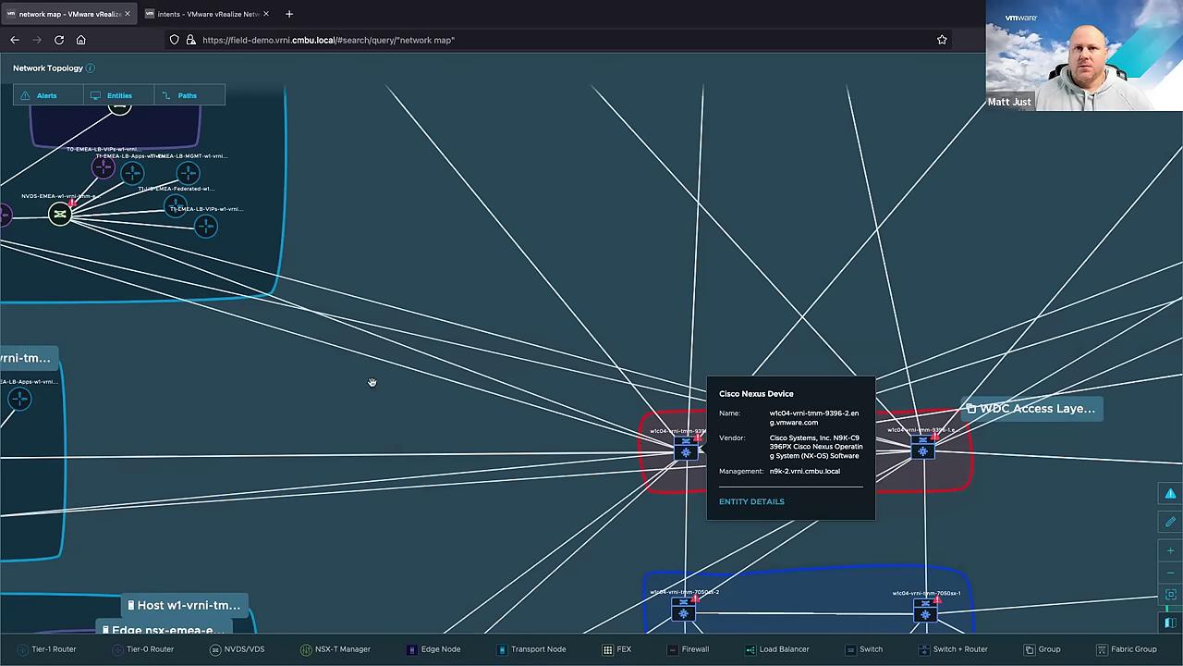
Inspect the host w1-vrni-tmm-esx031 group west of the WDC Access Layer, showing the details of its EMEA-VDS distributed switch and checking its routers
drag(370, 383, 681, 370)
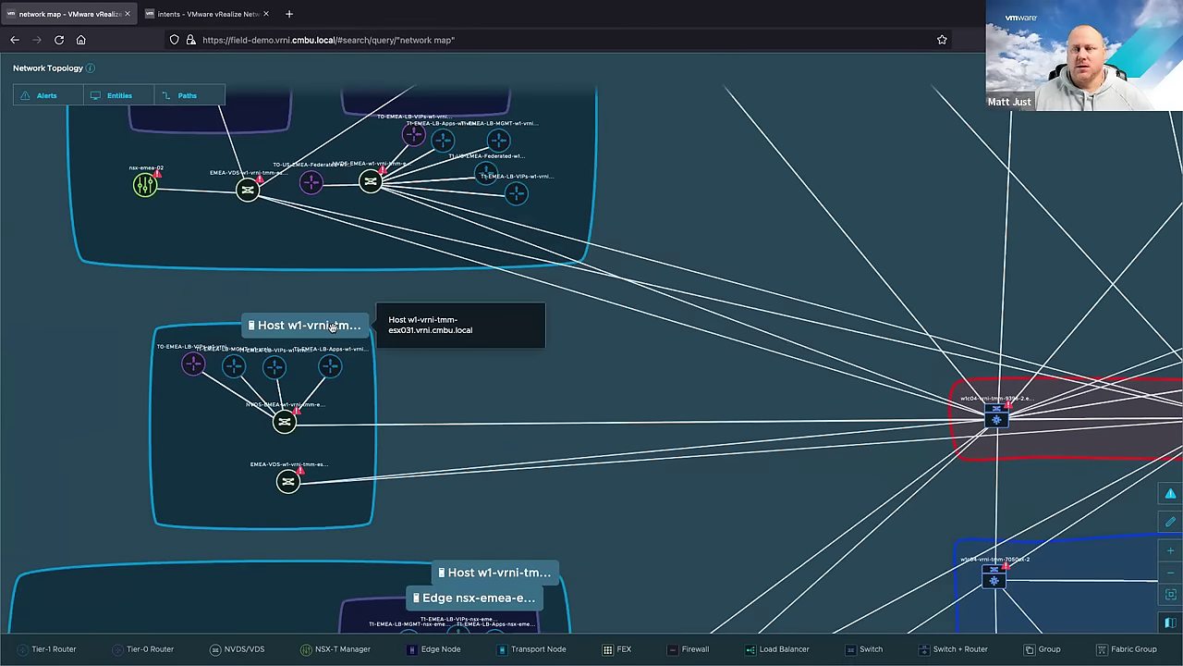
click(289, 481)
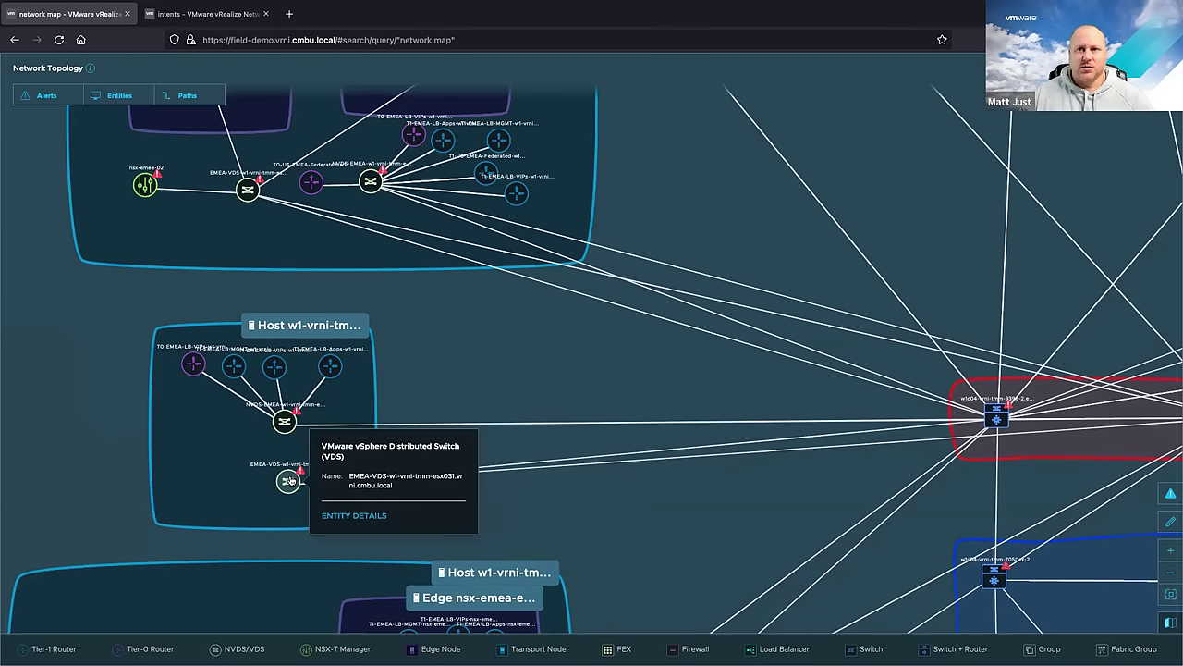
mouse_move(192, 368)
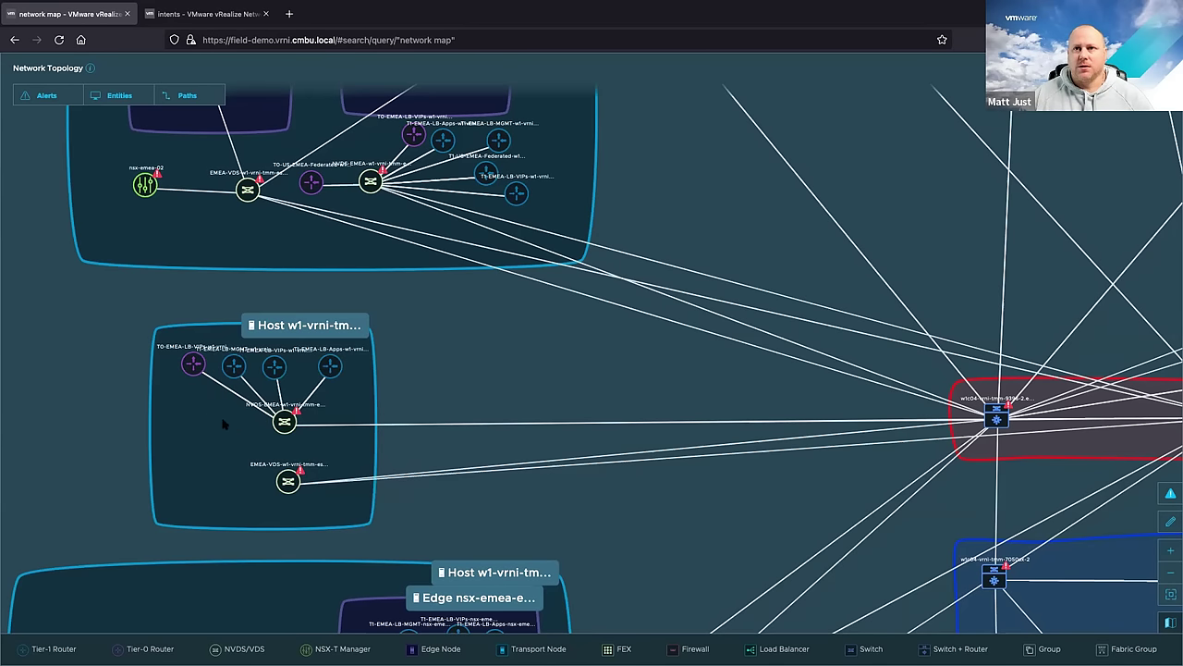
mouse_move(283, 426)
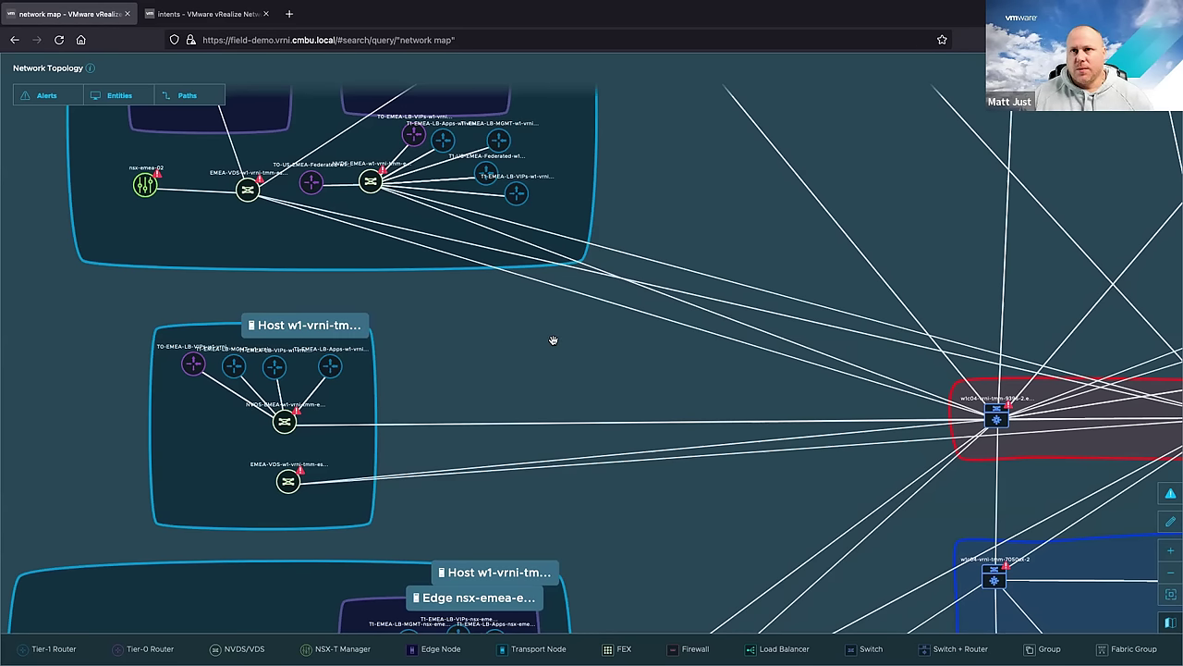
Examine how the WDC Access Layer and WDC Back Bone switches connect to the surrounding host groups, including the small two-switch host group below the backbone
scroll(553, 340, down, 3)
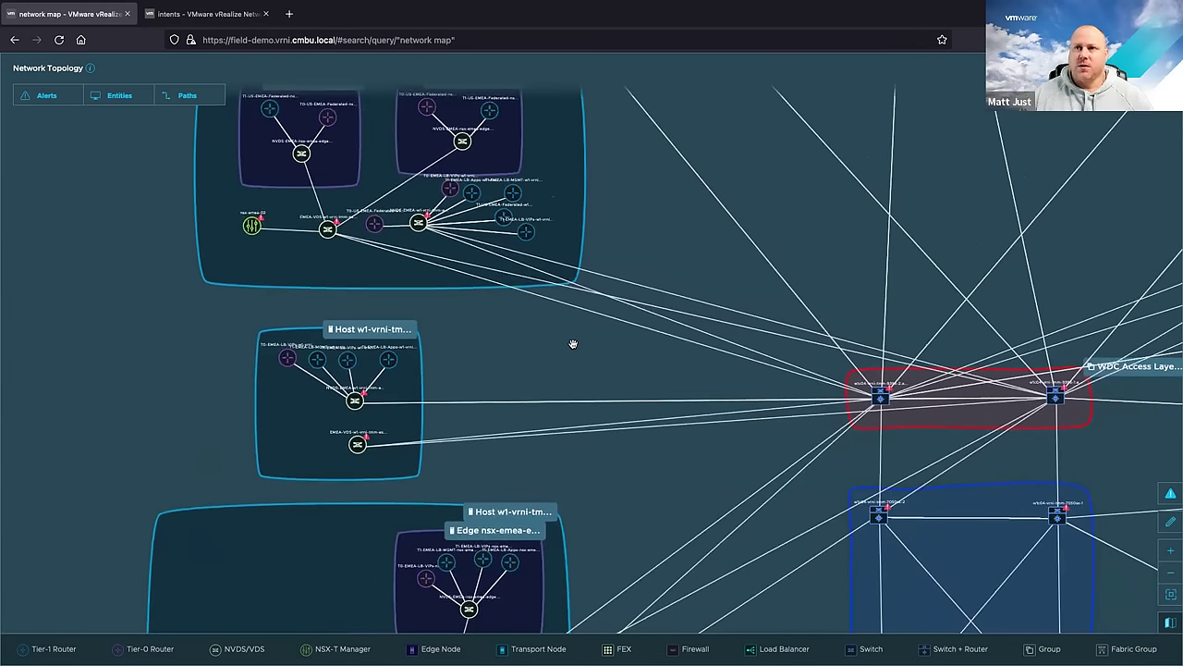
scroll(565, 343, down, 3)
scroll(593, 346, down, 3)
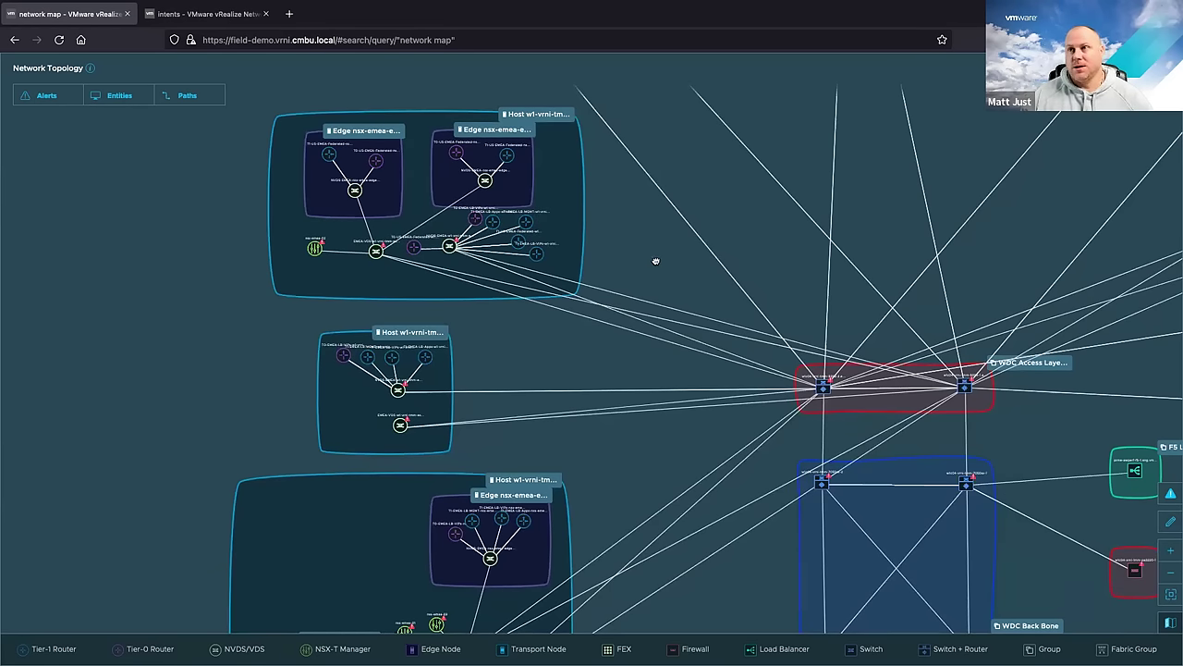
drag(655, 259, 594, 441)
drag(591, 190, 549, 59)
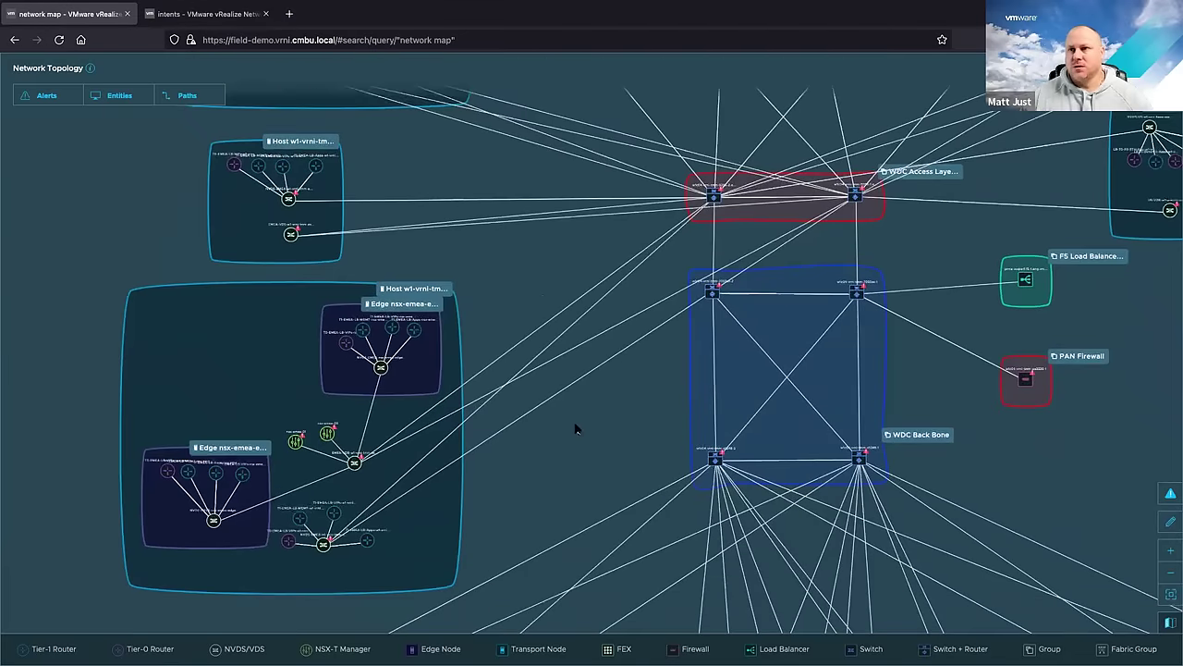
drag(566, 393, 510, 134)
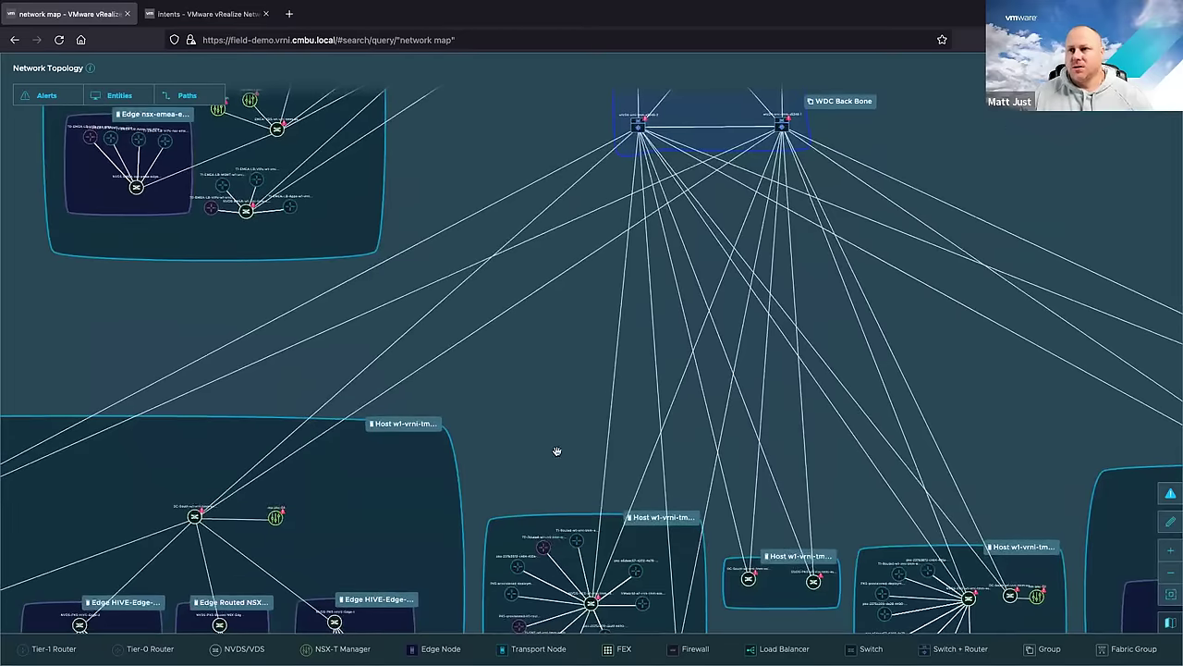
drag(557, 450, 501, 387)
mouse_move(665, 495)
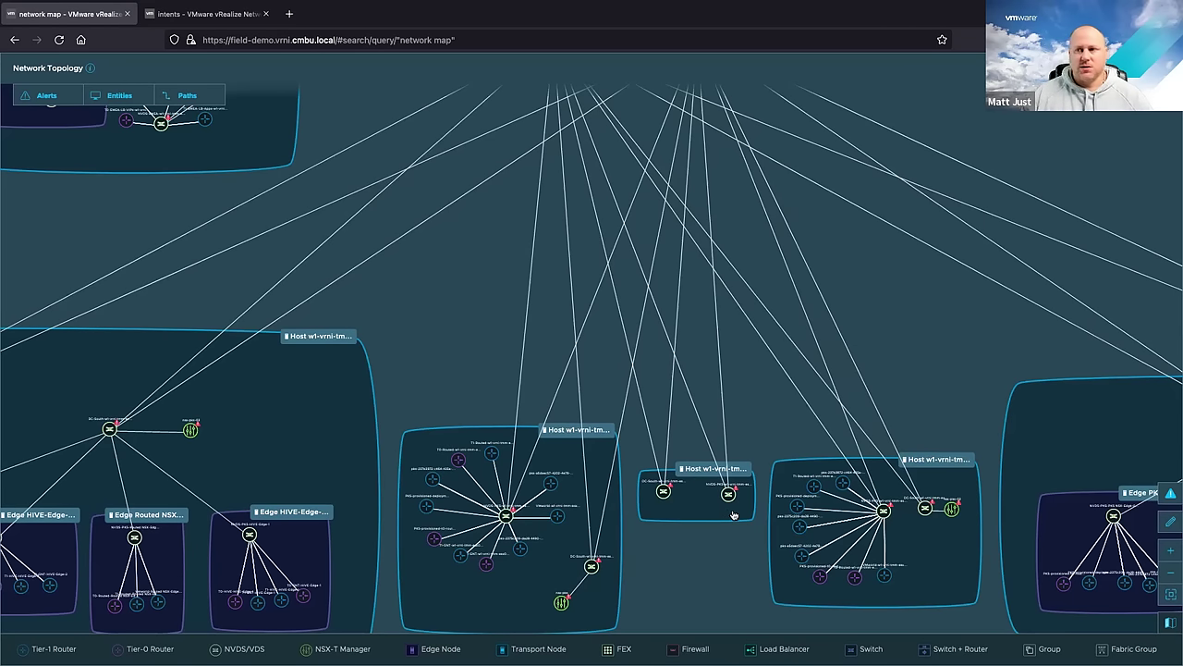
mouse_move(727, 496)
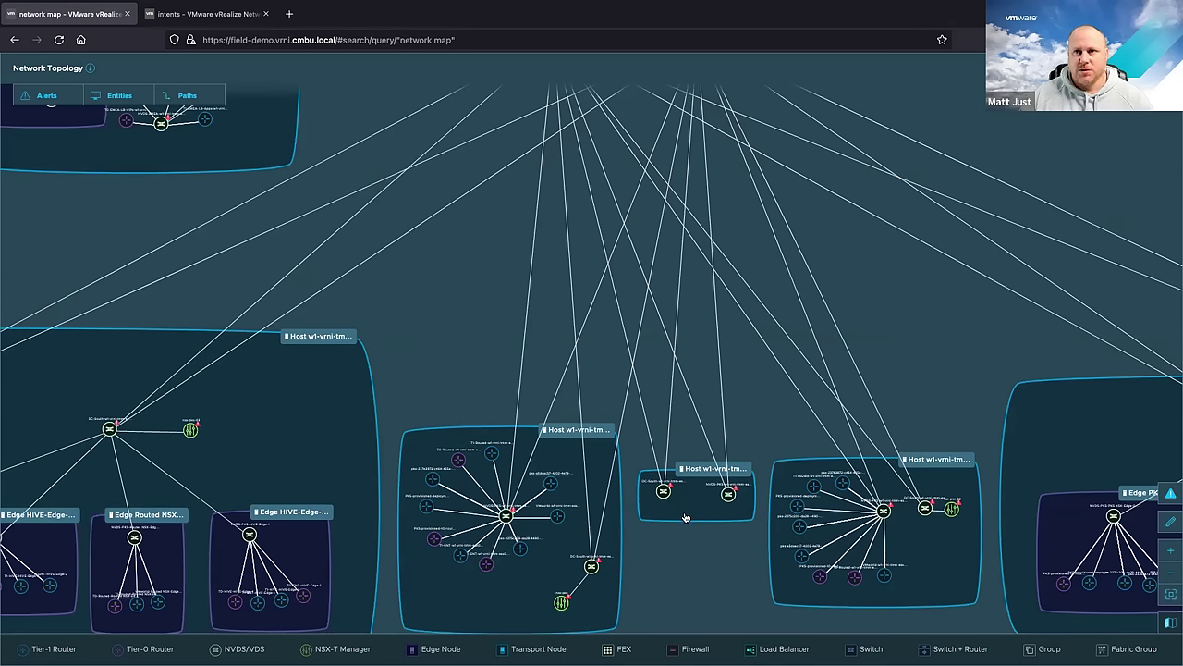
mouse_move(497, 458)
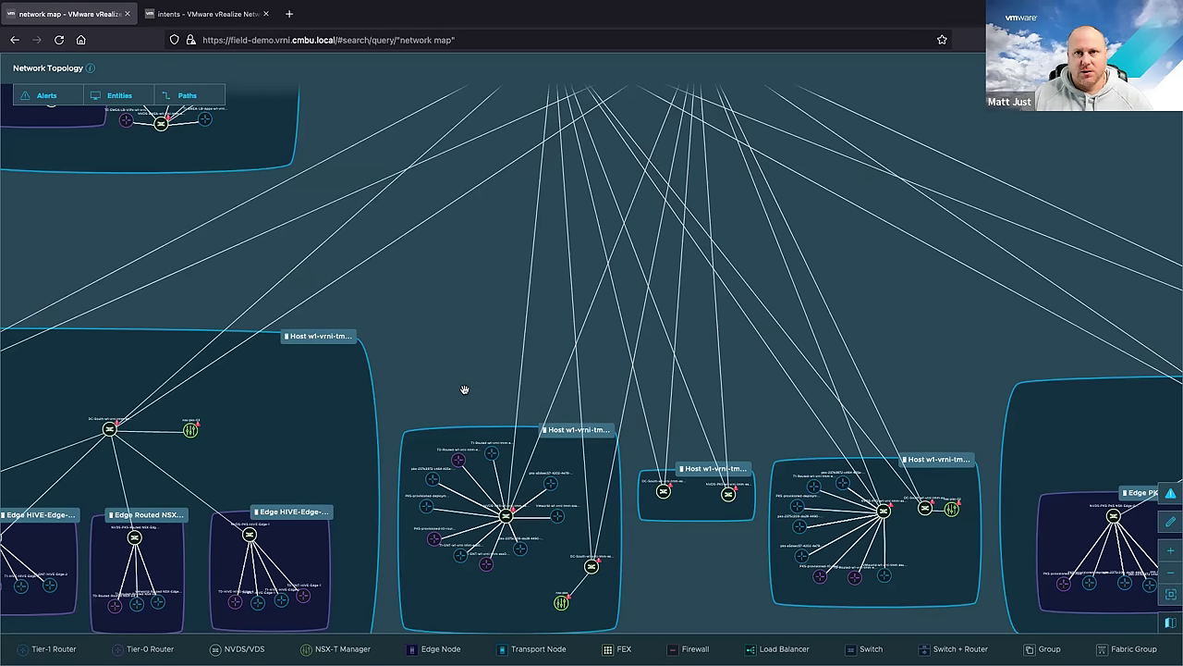
List the network map's alerts, expand the list to show more entries, and review the alert types
scroll(449, 379, down, 5)
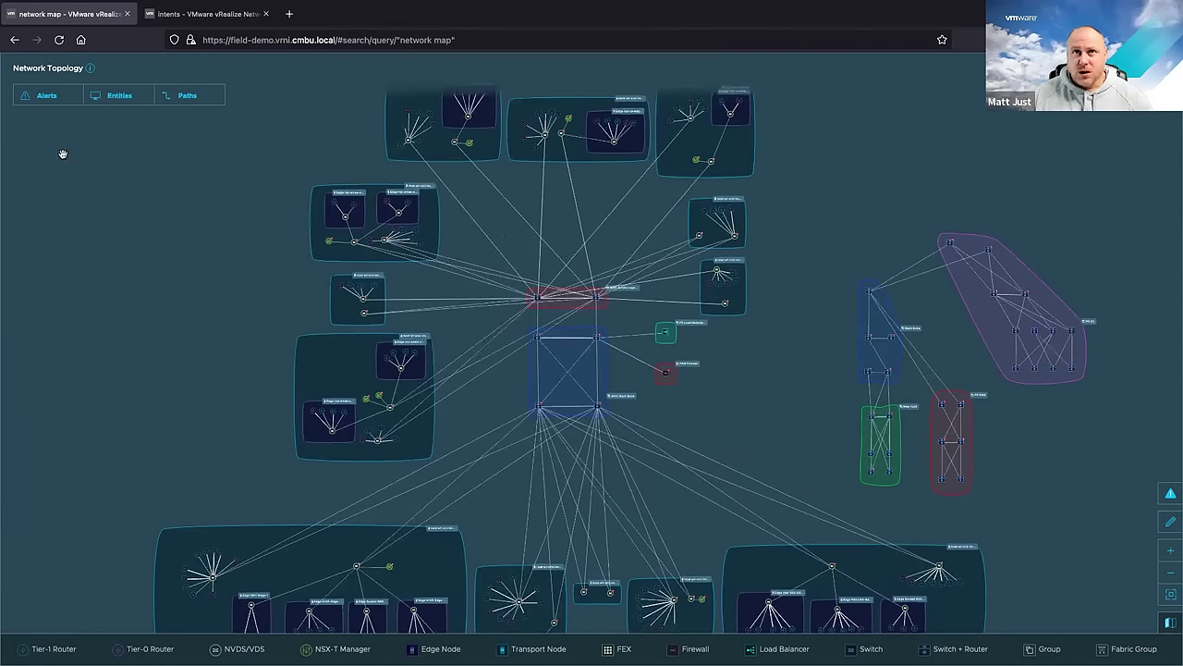
click(48, 99)
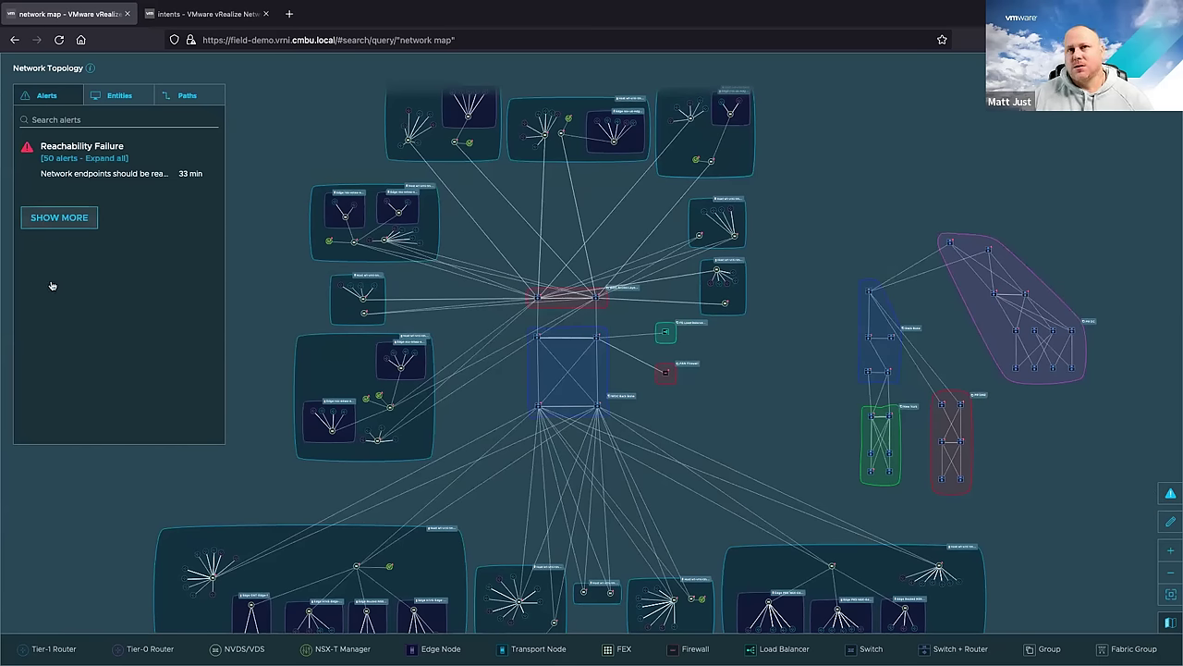
click(61, 220)
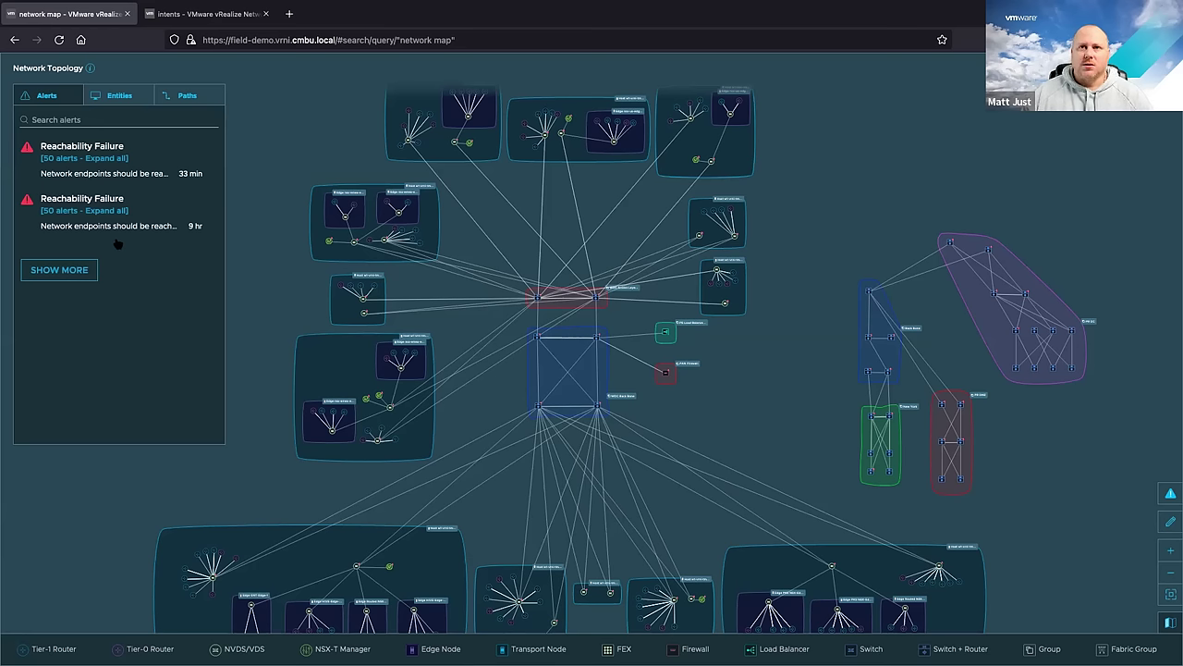
click(91, 269)
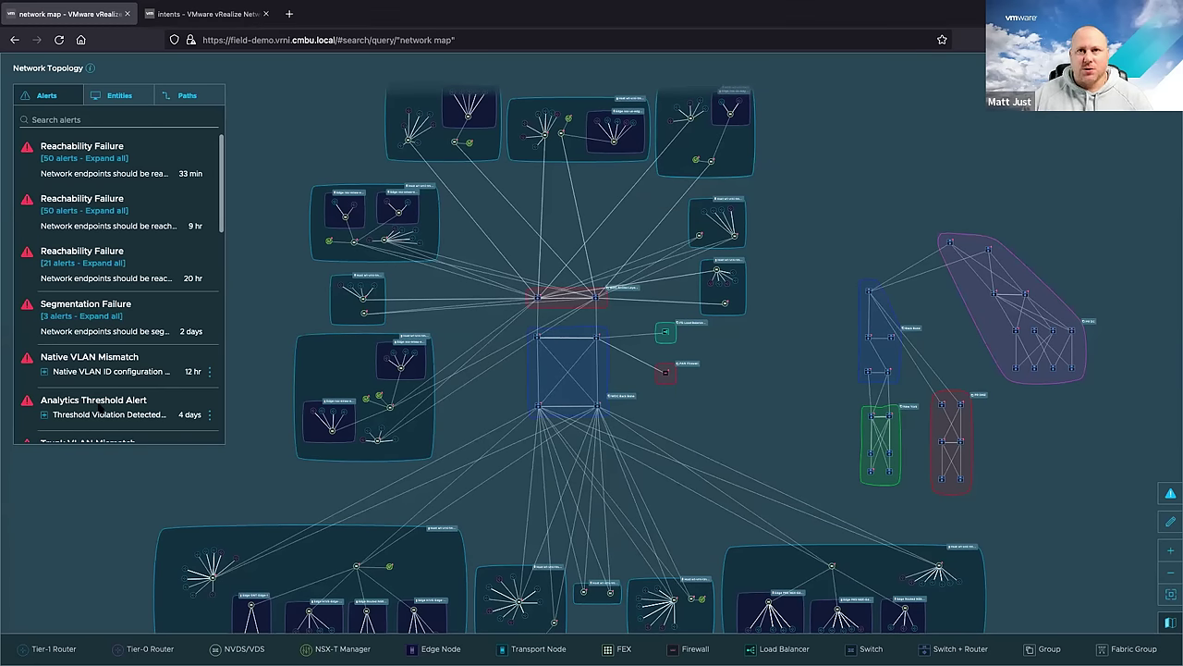
scroll(83, 277, down, 1)
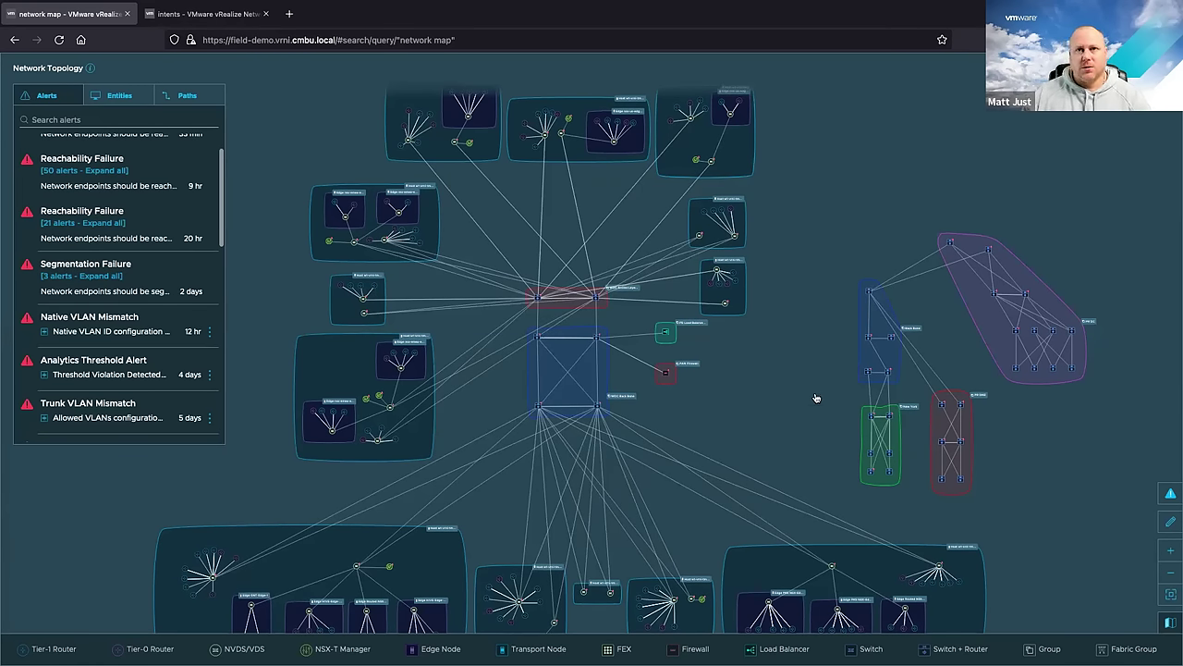
scroll(112, 208, down, 2)
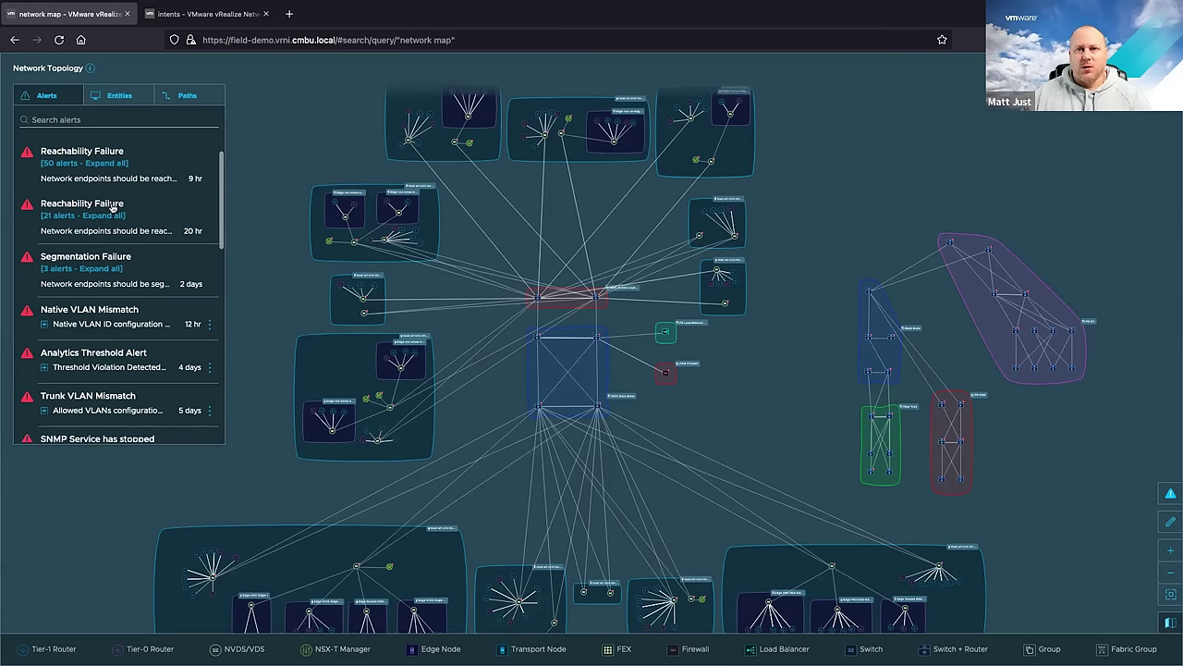
scroll(111, 208, down, 1)
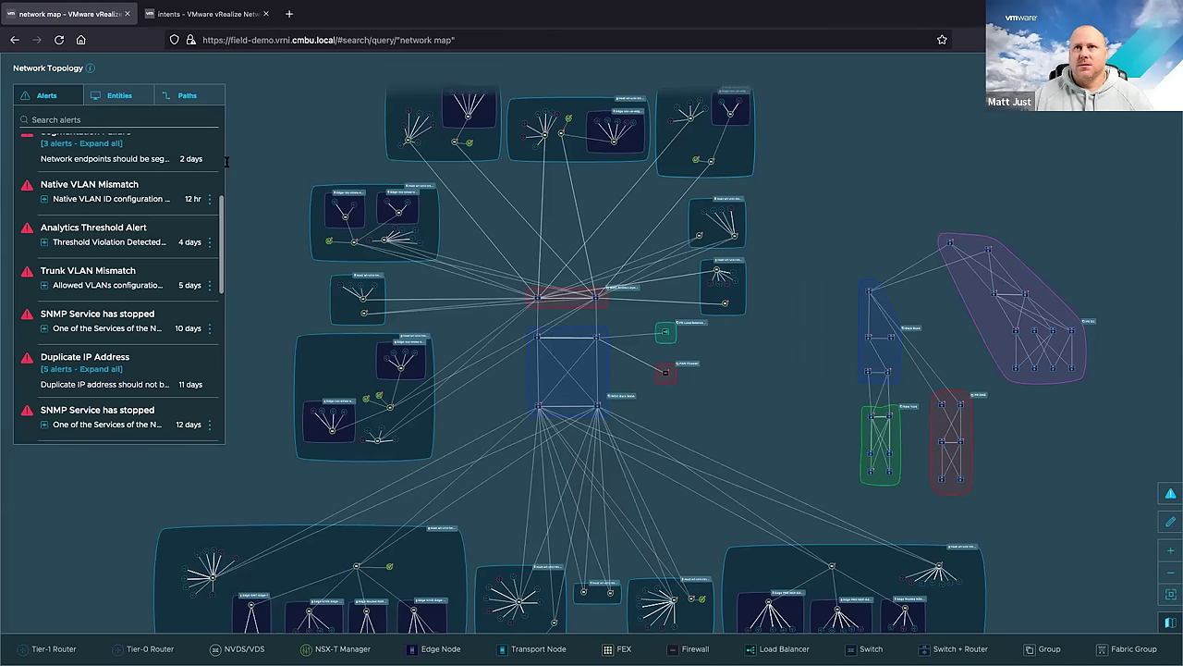
scroll(220, 219, up, 3)
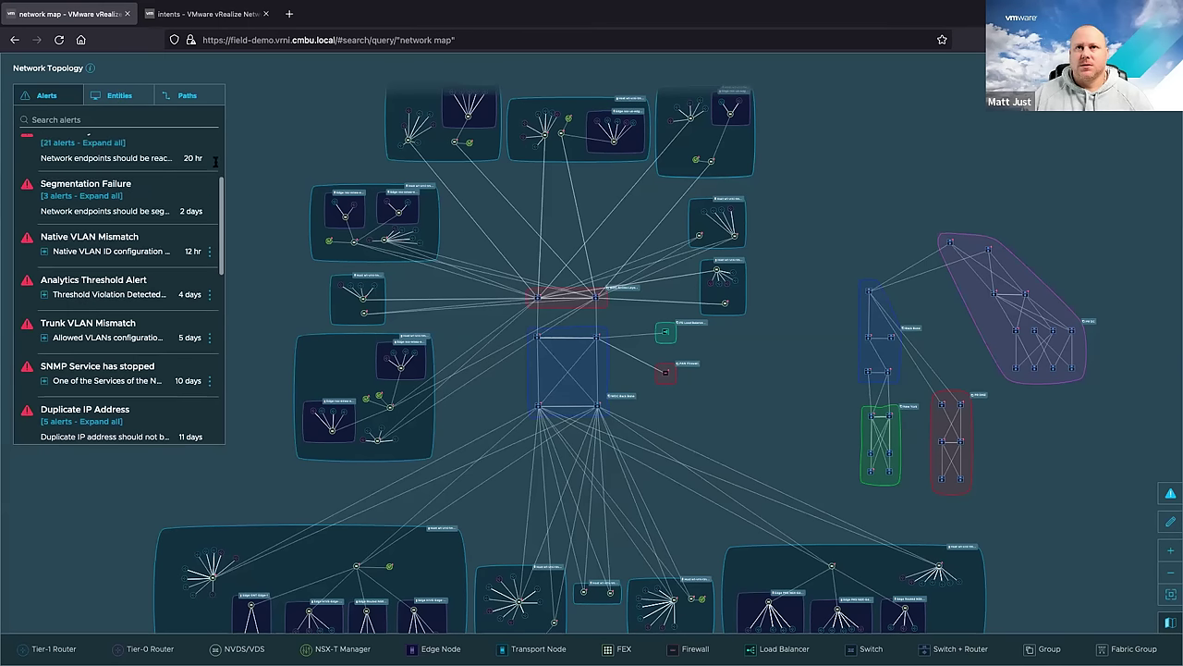
Show the network map's entities overview and start a search for entities or IP addresses
click(119, 97)
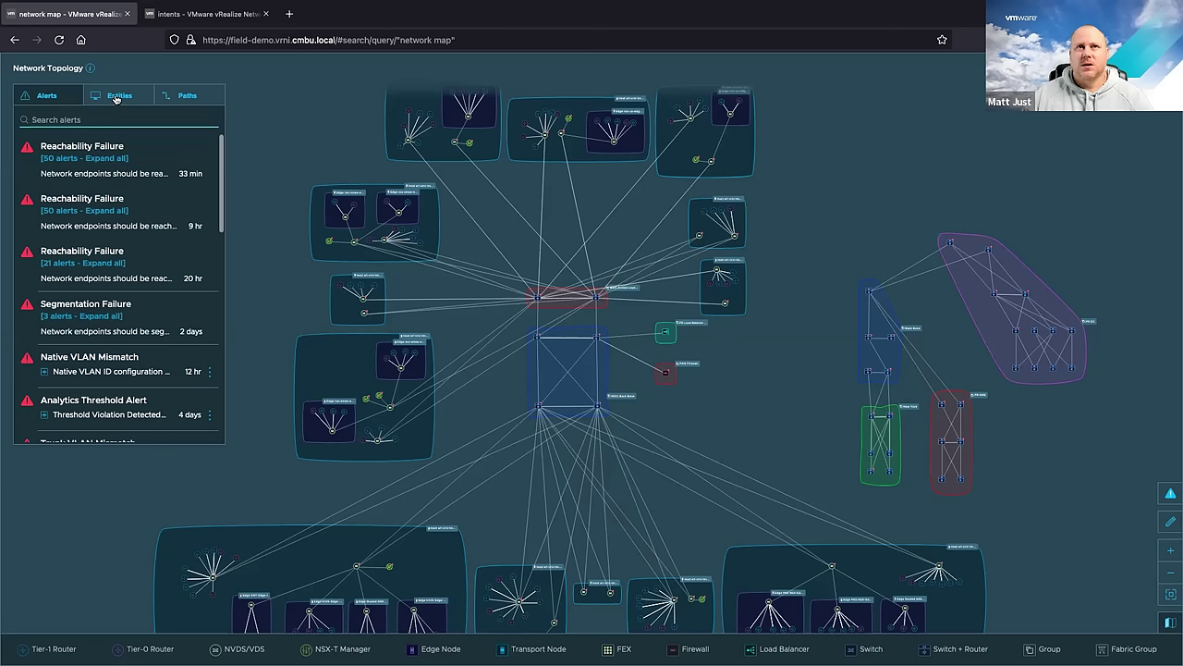
click(116, 98)
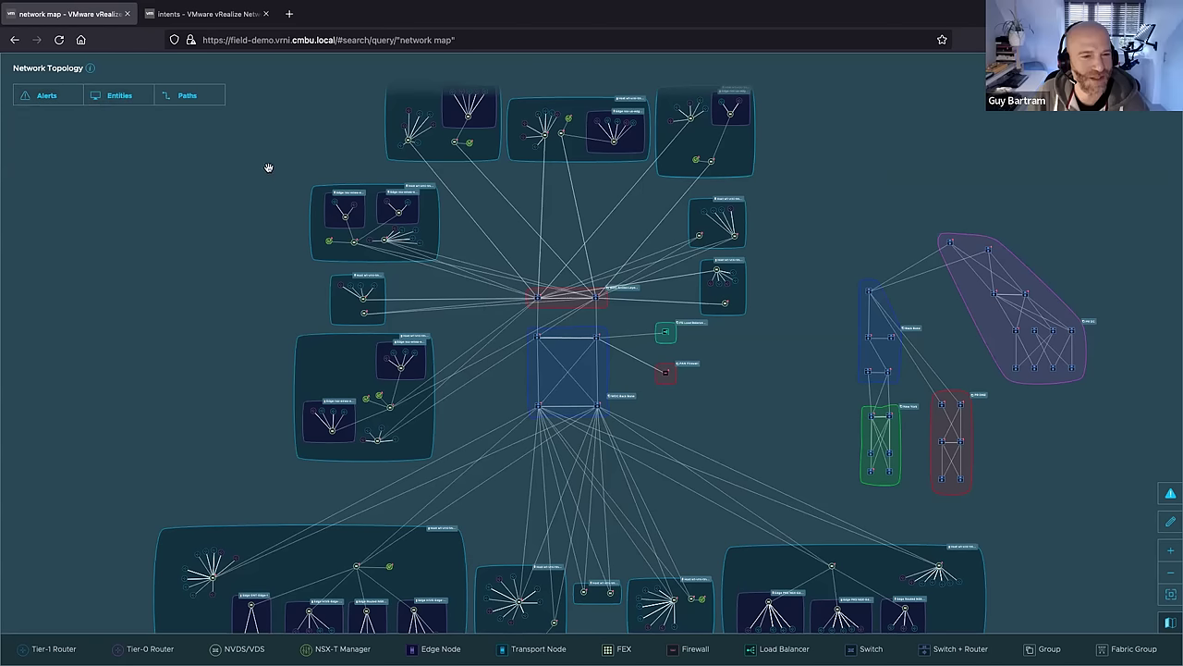
click(121, 98)
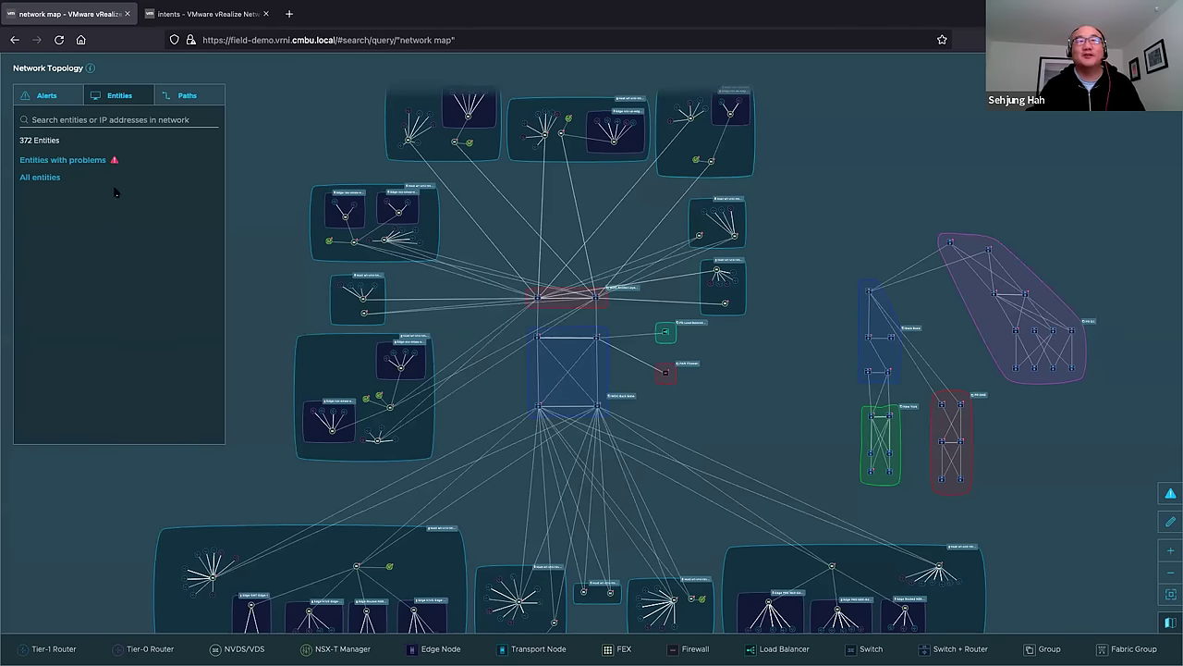
click(136, 121)
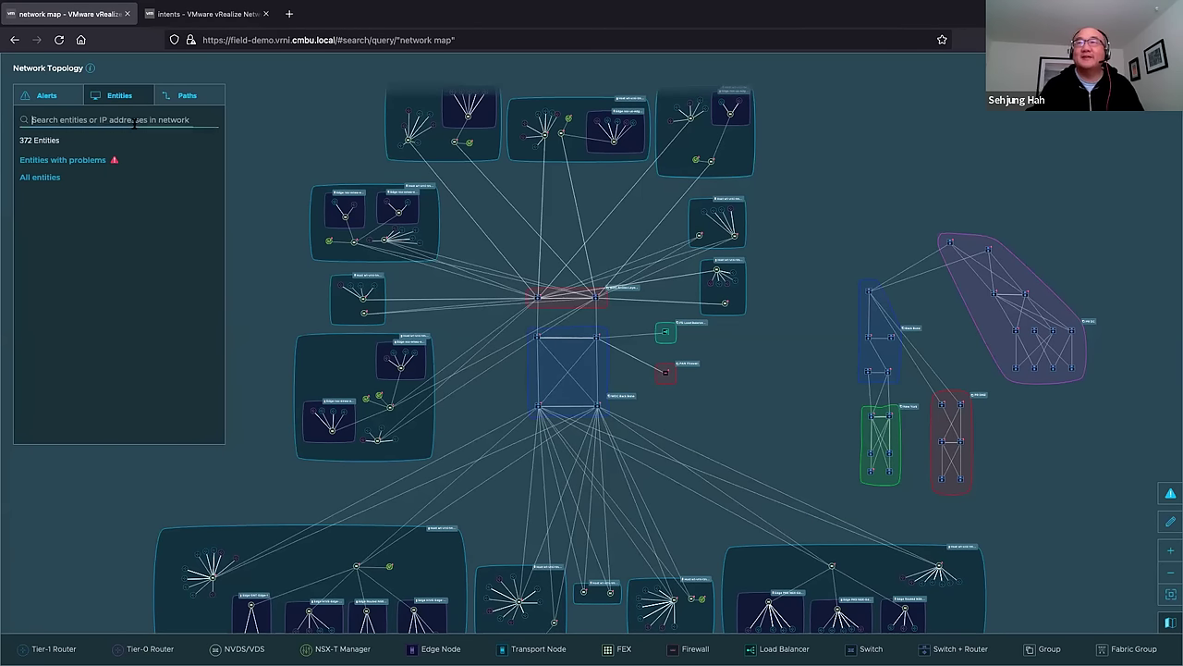